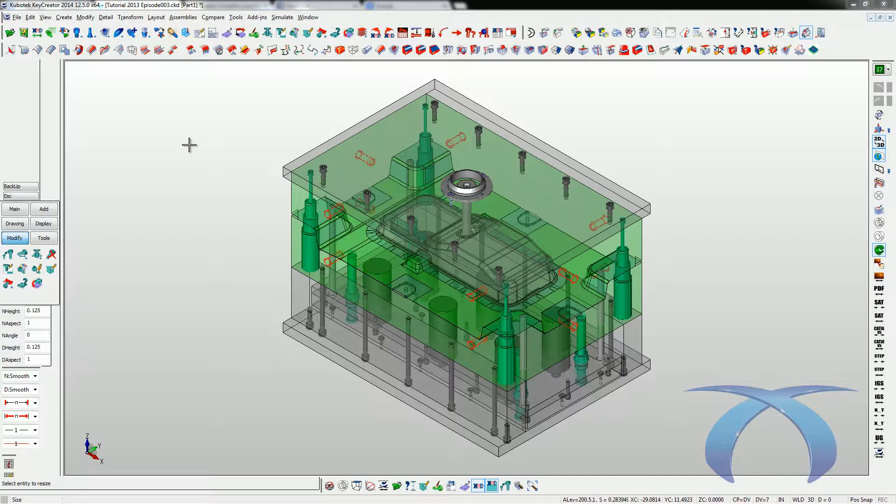
# Step: Resize all headless guide pins of the mold to a 1 1/2 inch diameter
pyautogui.click(17, 237)
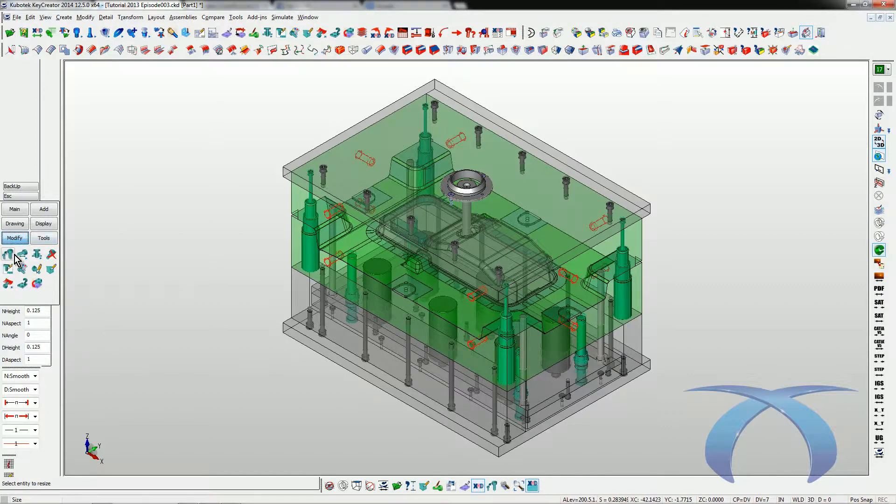
pyautogui.click(15, 255)
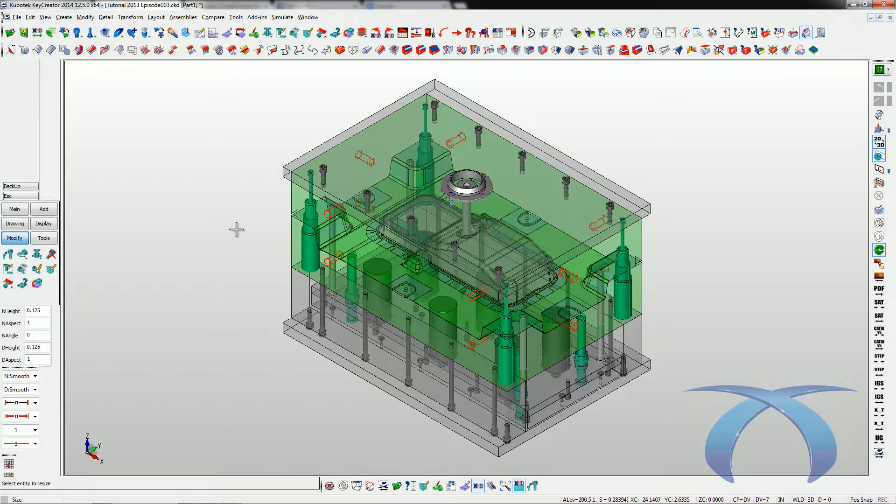
pyautogui.click(311, 205)
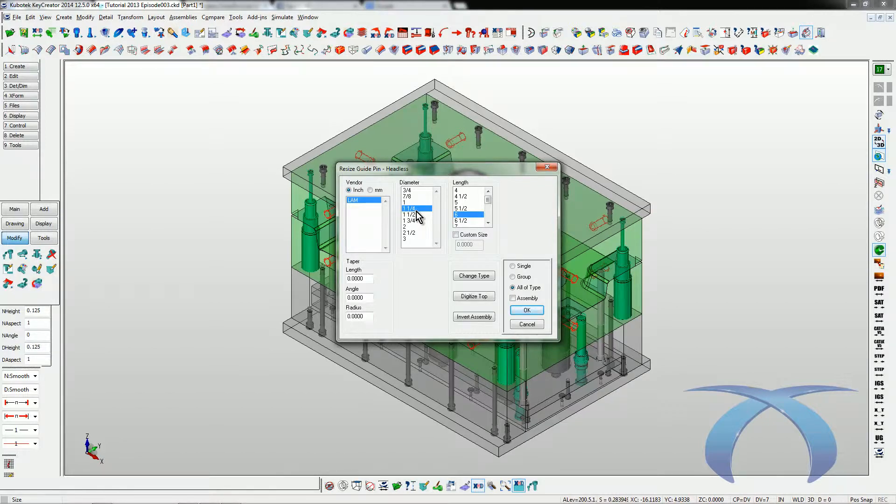
pyautogui.click(415, 214)
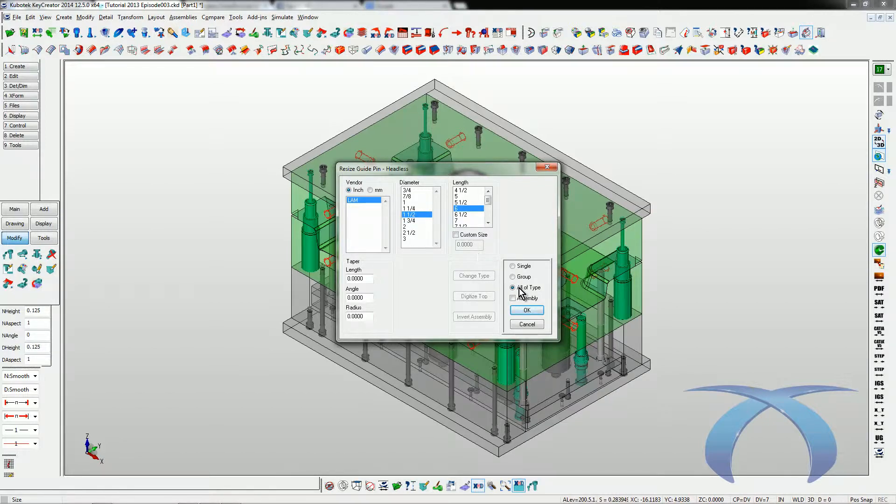
pyautogui.moveTo(501, 167); pyautogui.dragTo(195, 171)
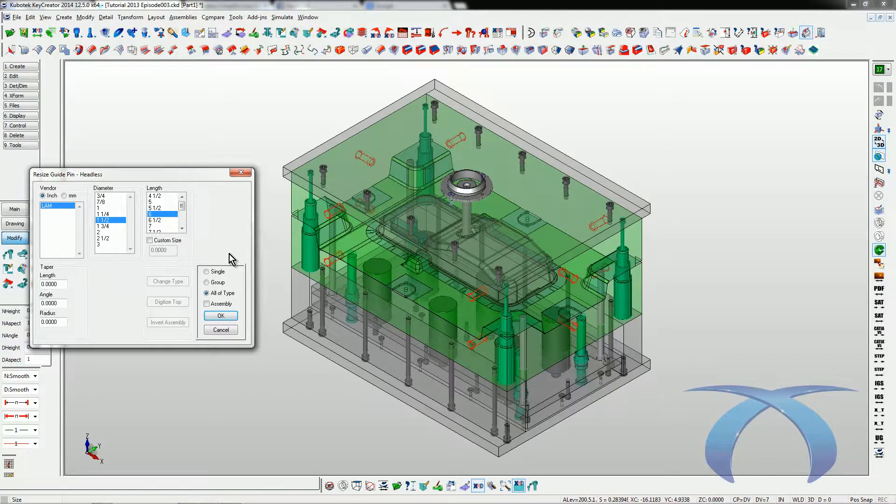
pyautogui.click(226, 319)
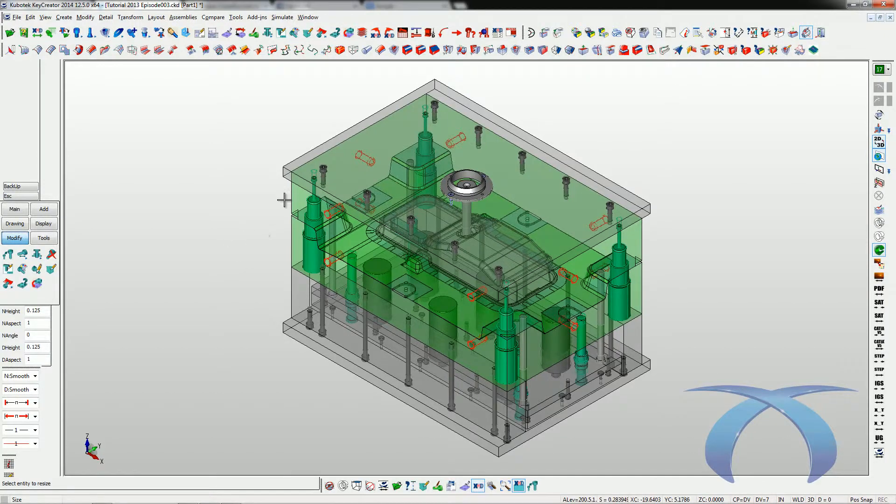
# Step: Change the type of the guide pins from headless to headed
pyautogui.press('Escape')
pyautogui.hotkey('alt', 'w')
pyautogui.moveTo(222, 158); pyautogui.dragTo(388, 305)
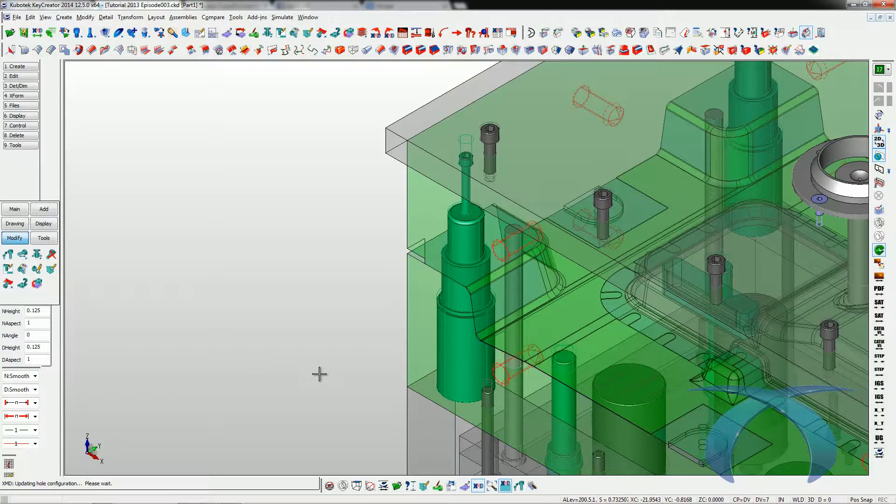
pyautogui.click(452, 239)
pyautogui.click(467, 275)
pyautogui.click(404, 241)
pyautogui.click(427, 284)
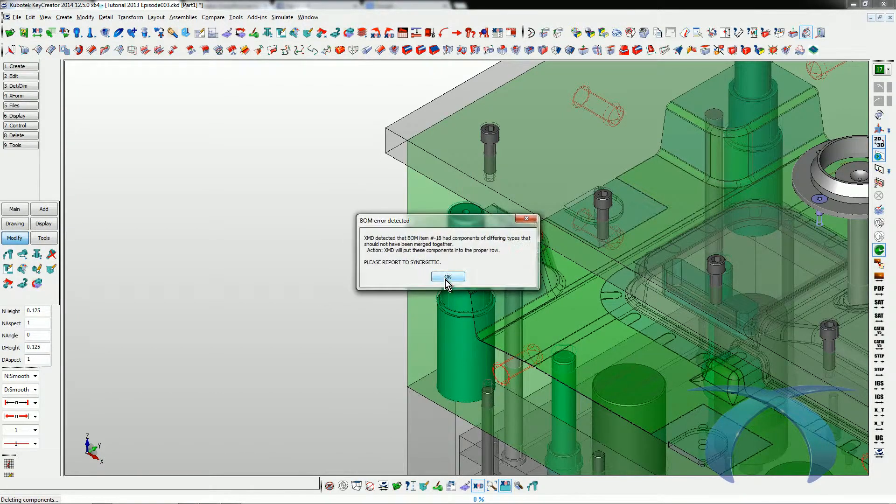
pyautogui.click(446, 279)
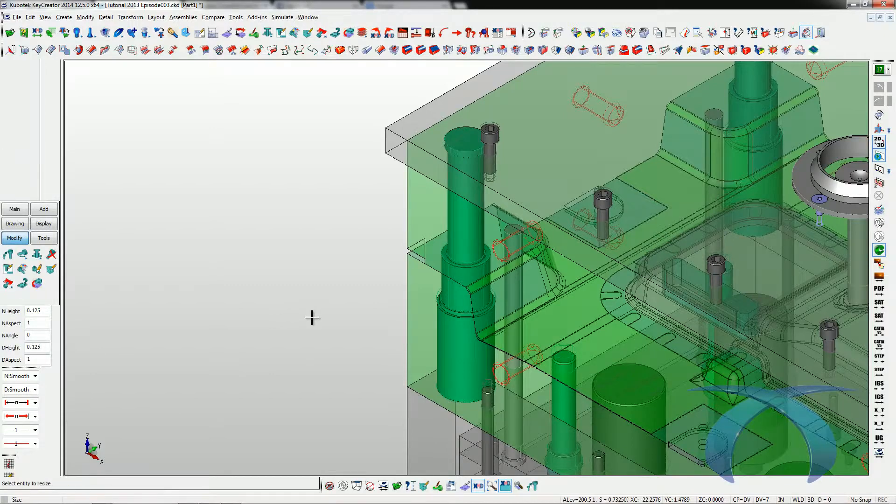
# Step: Invert the shoulder bushings around the guide pins, applying it to all of the same type
pyautogui.click(451, 296)
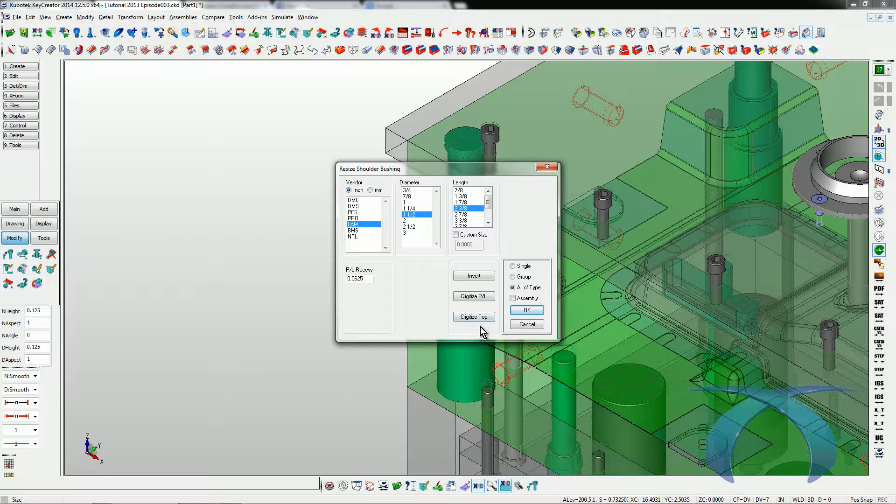
pyautogui.click(517, 324)
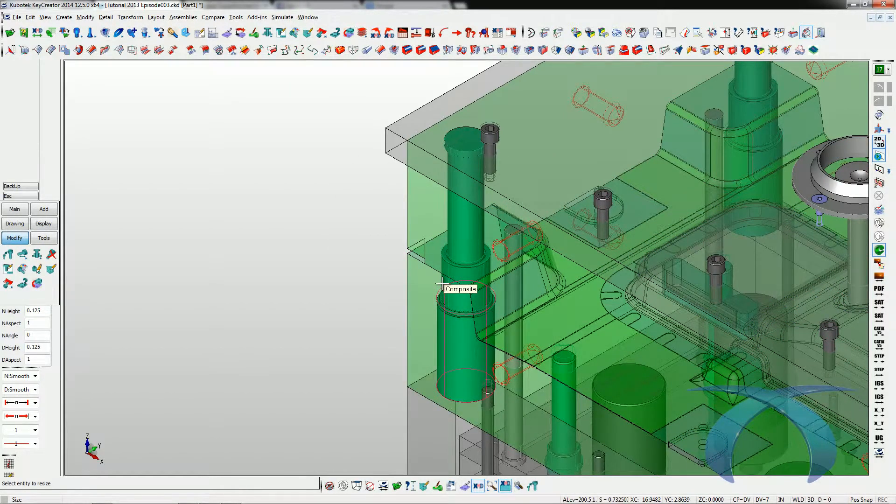
pyautogui.click(442, 284)
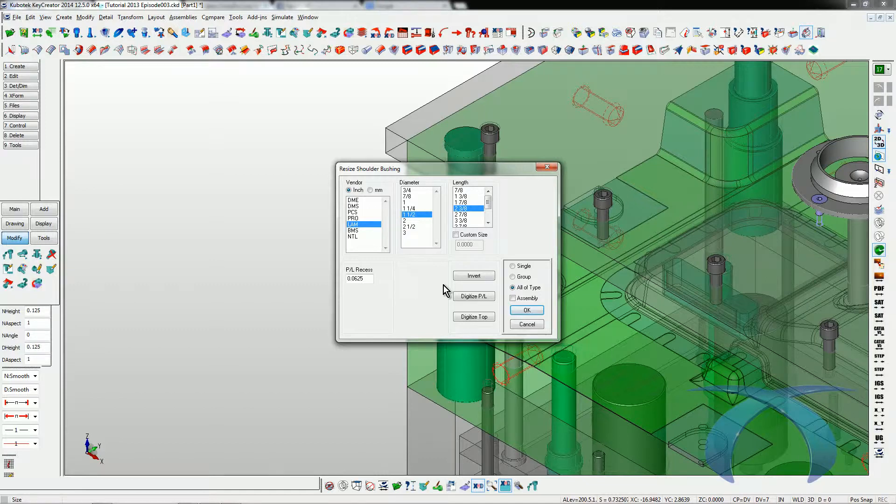
pyautogui.click(472, 276)
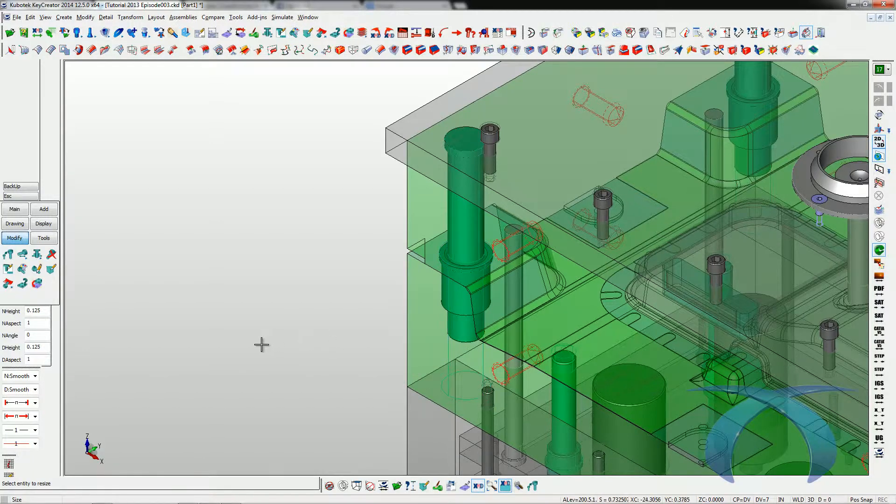
# Step: Invert the whole guide pin and bushing assembly, and invert it back again
pyautogui.click(459, 216)
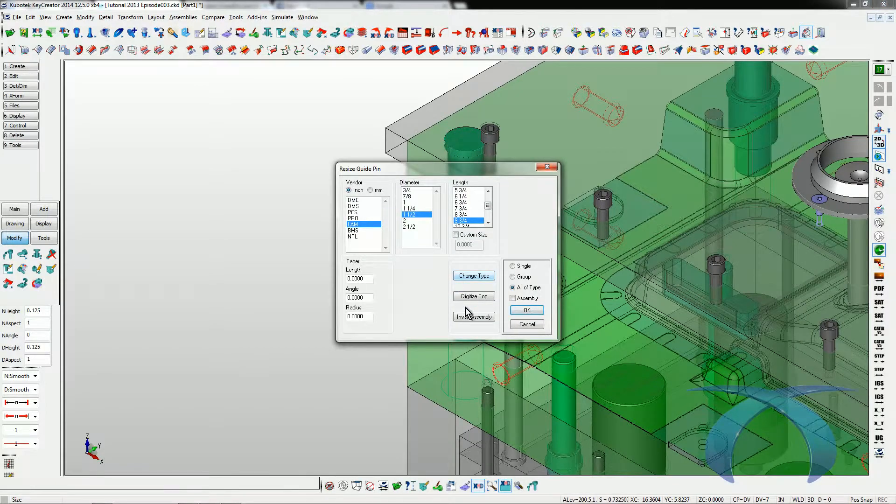
pyautogui.click(470, 318)
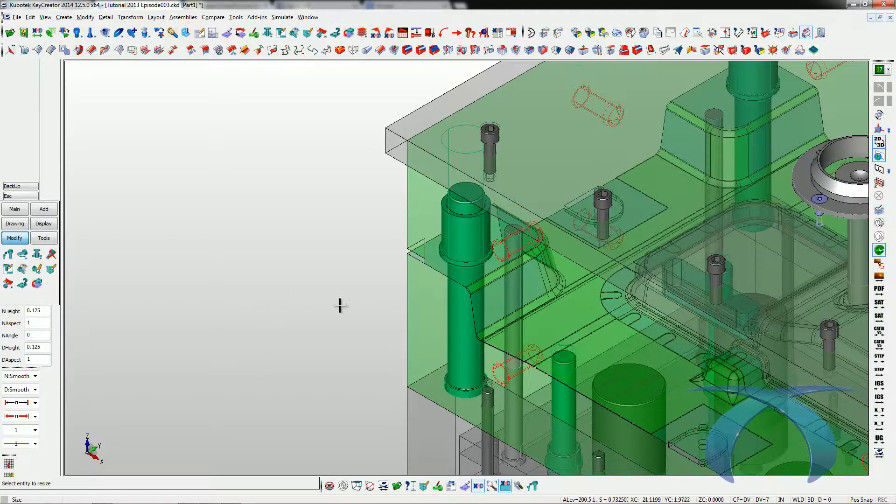
pyautogui.click(451, 308)
pyautogui.click(473, 317)
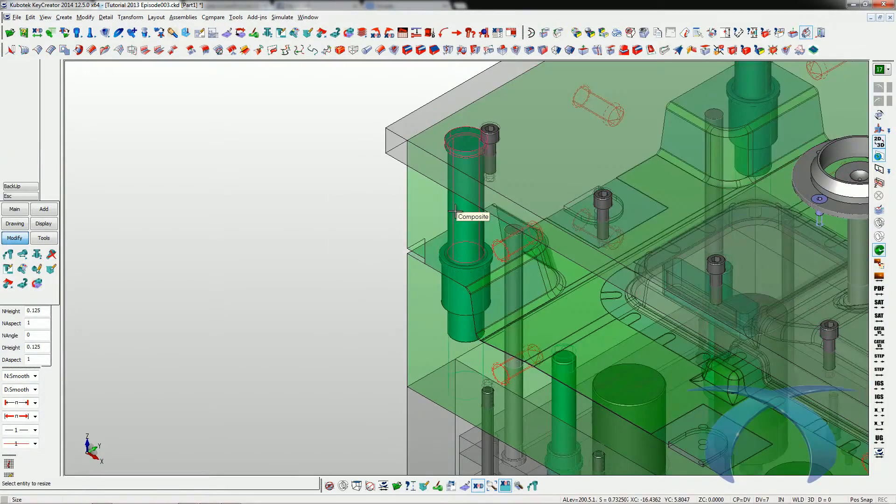
# Step: Change the guide pins back to the headless type and invert their shoulder bushings back to the original orientation
pyautogui.click(453, 217)
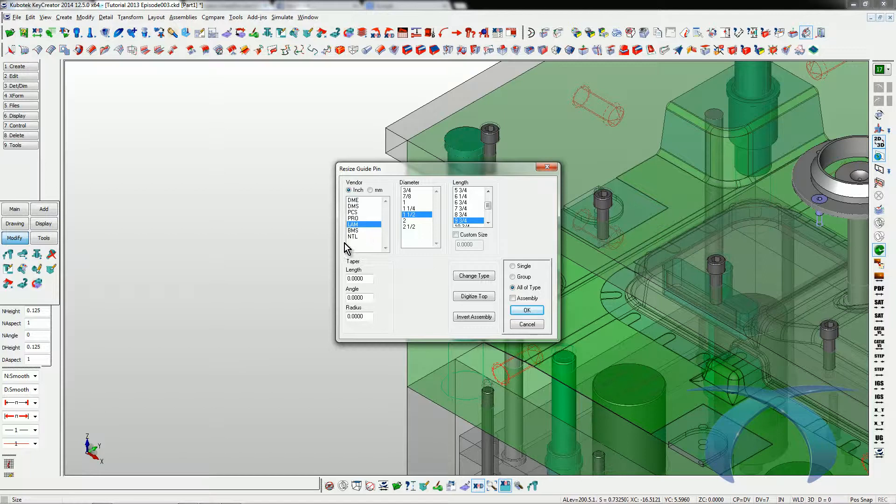
pyautogui.click(472, 278)
pyautogui.click(402, 262)
pyautogui.click(429, 286)
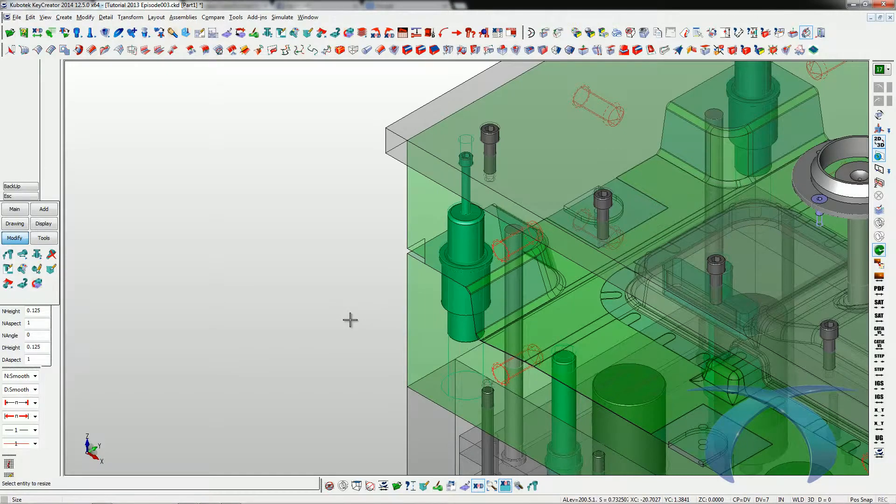
pyautogui.click(455, 280)
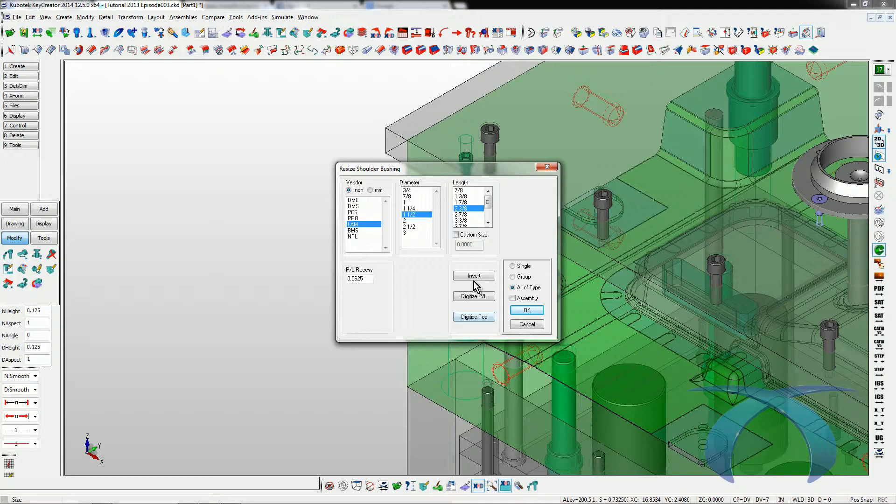
pyautogui.press('Return')
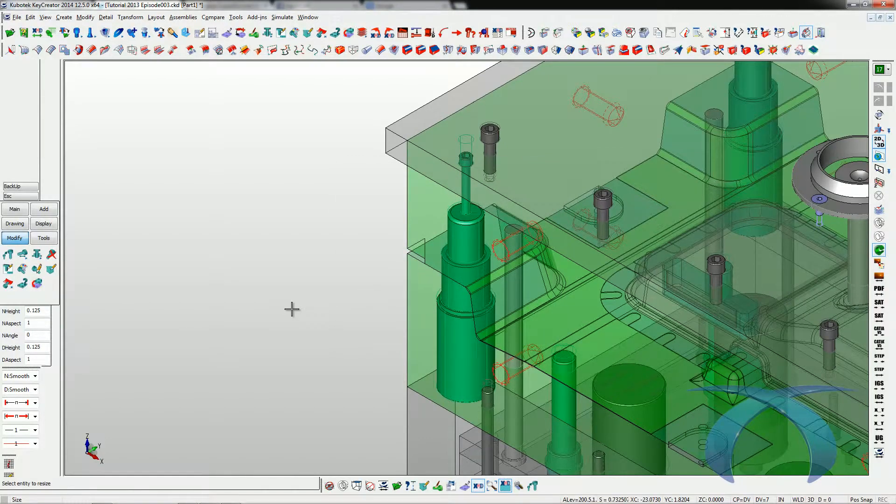
# Step: Change the long 1/2 inch socket head cap screws in the bottom clamp plate to the double mount pattern
pyautogui.hotkey('alt', 'a')
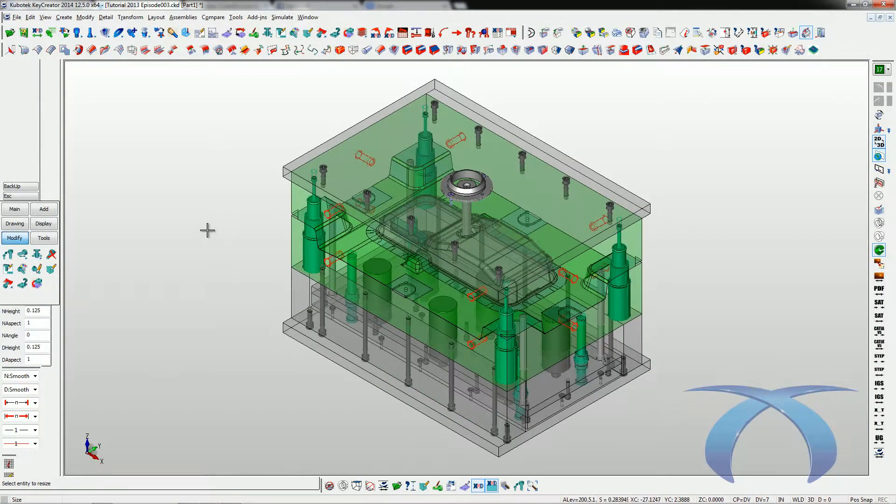
pyautogui.hotkey('alt', 'w')
pyautogui.moveTo(215, 117); pyautogui.dragTo(634, 457)
pyautogui.moveTo(278, 248); pyautogui.dragTo(585, 465)
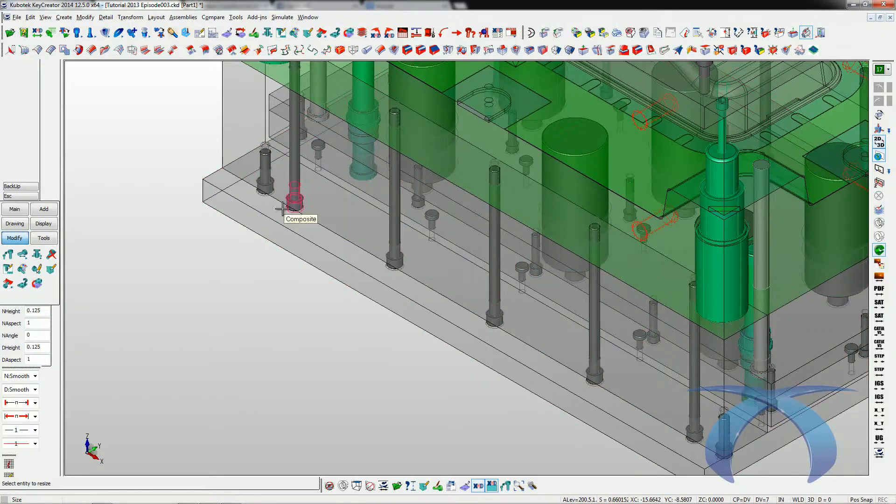
pyautogui.click(297, 184)
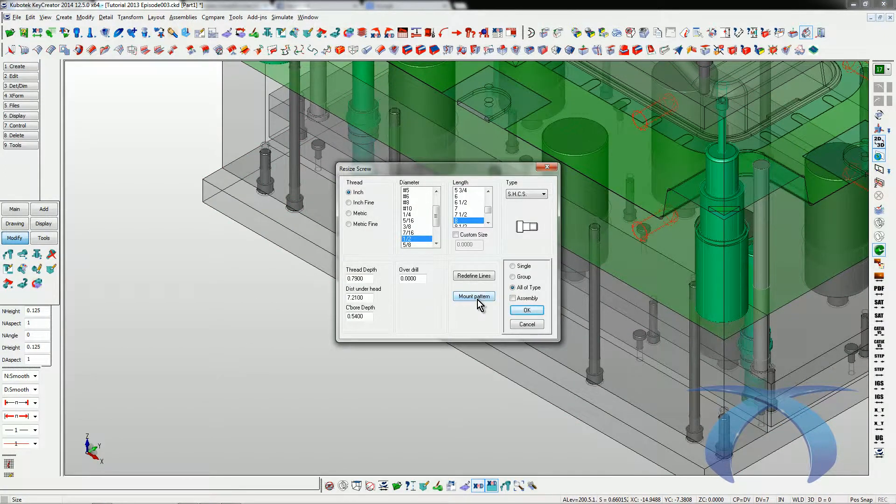
pyautogui.moveTo(466, 173); pyautogui.dragTo(267, 291)
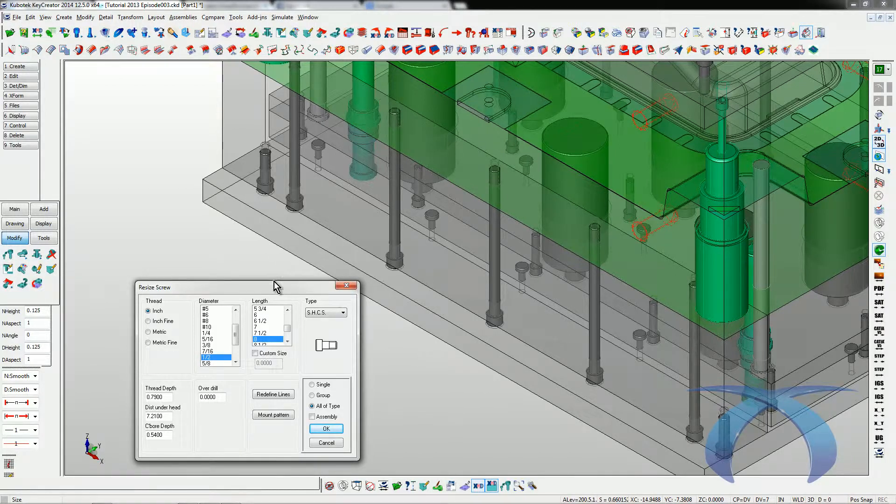
pyautogui.moveTo(270, 288); pyautogui.dragTo(259, 246)
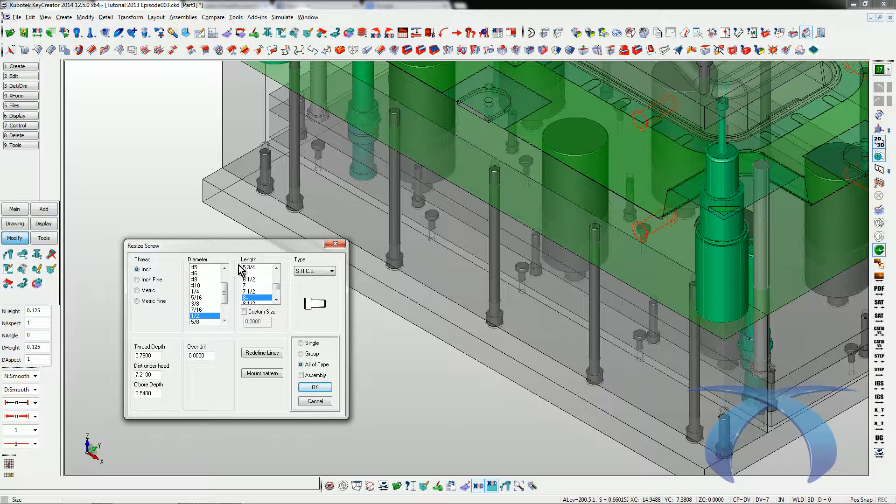
pyautogui.moveTo(251, 245); pyautogui.dragTo(220, 241)
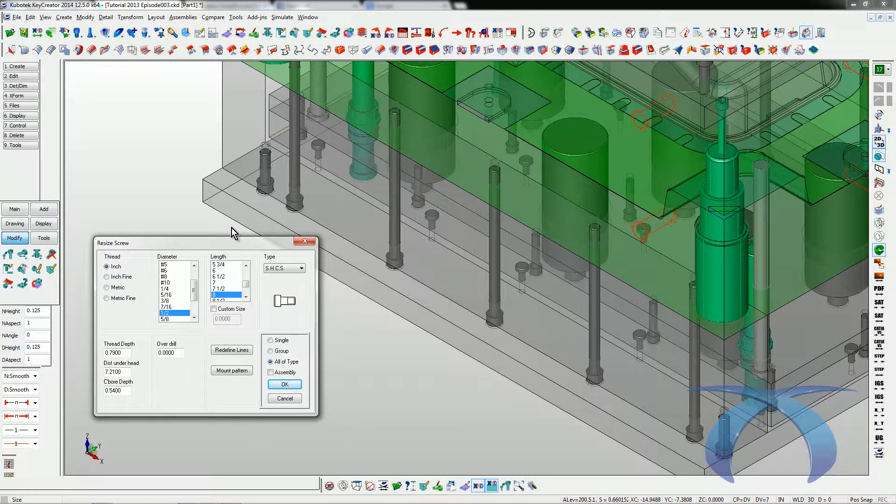
pyautogui.click(233, 370)
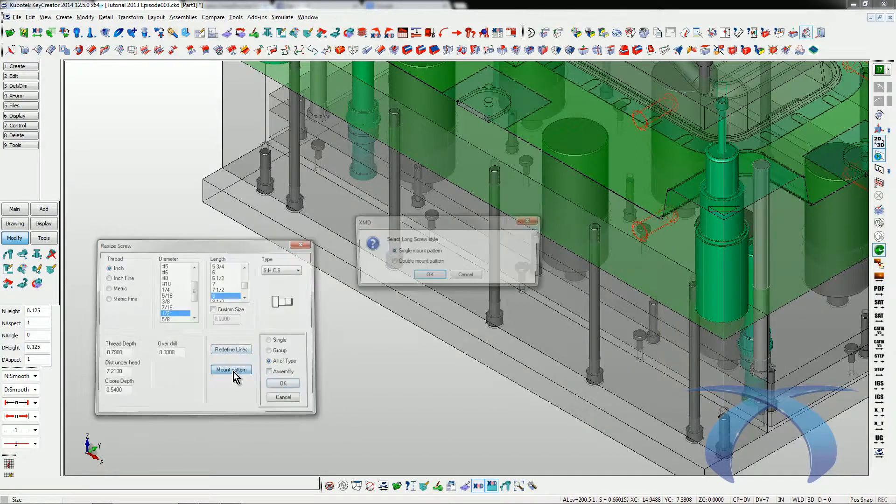
pyautogui.click(412, 276)
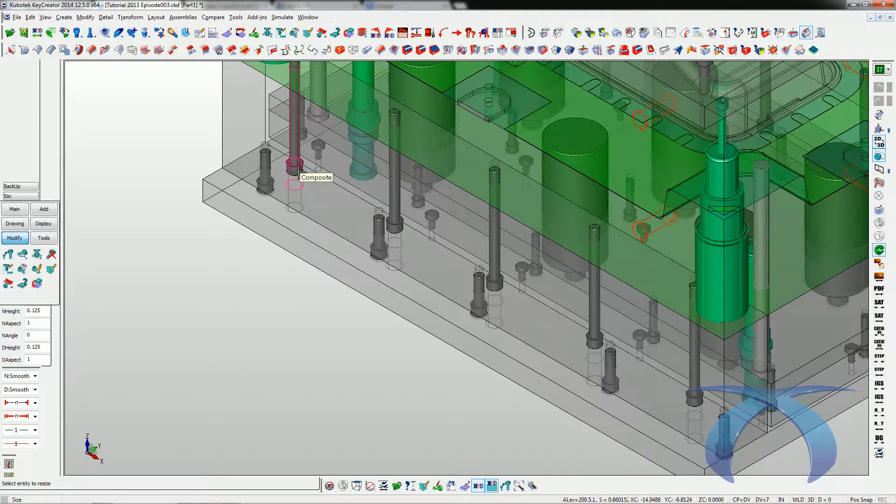
# Step: Examine the rearranged long and short screws from below the mold and in the lower half of the Section AA drawing
pyautogui.moveTo(246, 320); pyautogui.dragTo(405, 285, button='middle')
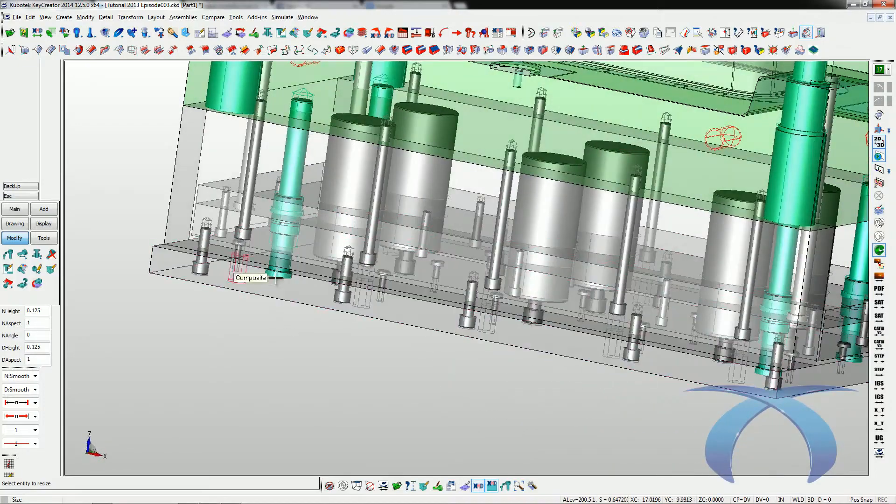
pyautogui.moveTo(382, 434)
pyautogui.mouseDown(button='middle')
pyautogui.moveTo(384, 442)
pyautogui.moveTo(396, 433)
pyautogui.mouseUp(button='middle')
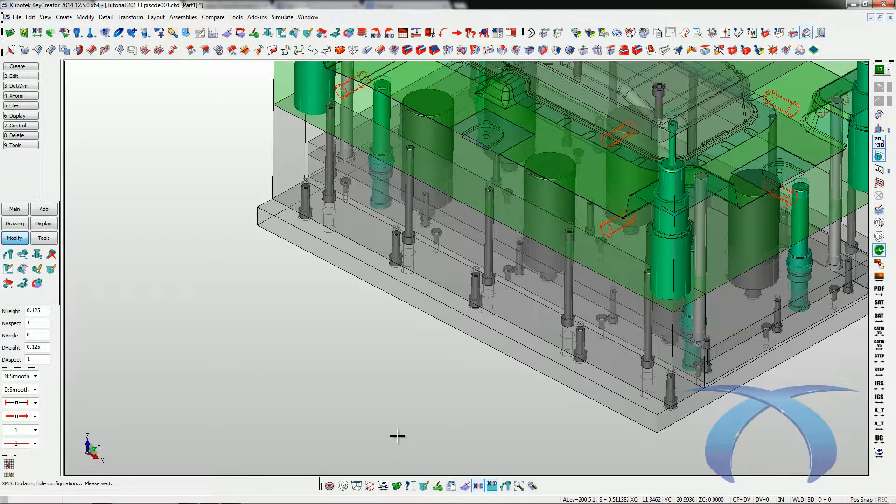
pyautogui.click(422, 213)
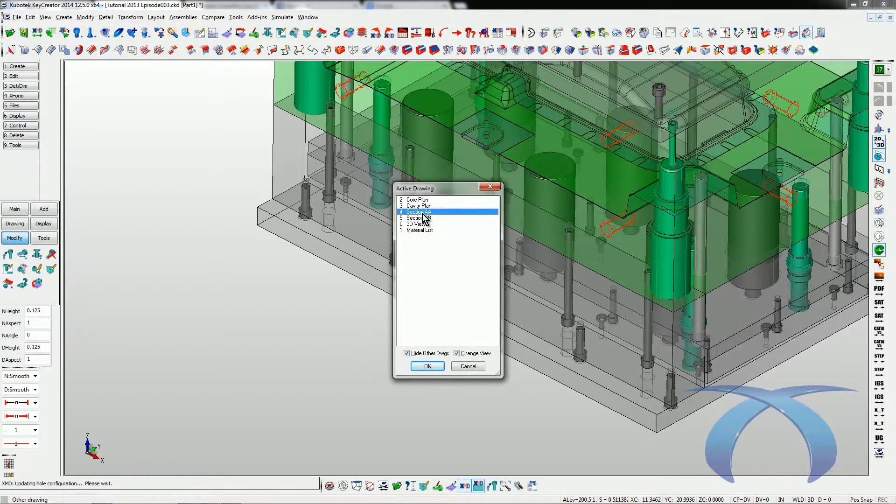
pyautogui.doubleClick(423, 214)
pyautogui.hotkey('ctrl', 'w')
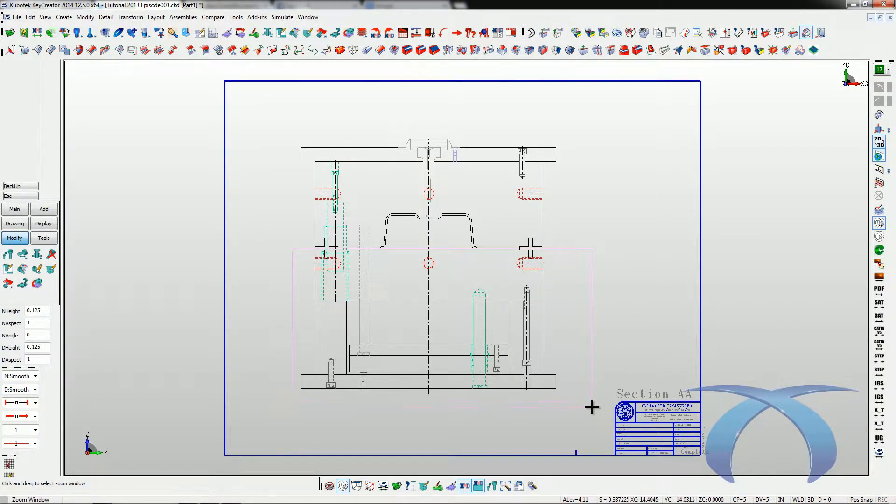
pyautogui.moveTo(592, 408); pyautogui.dragTo(592, 407)
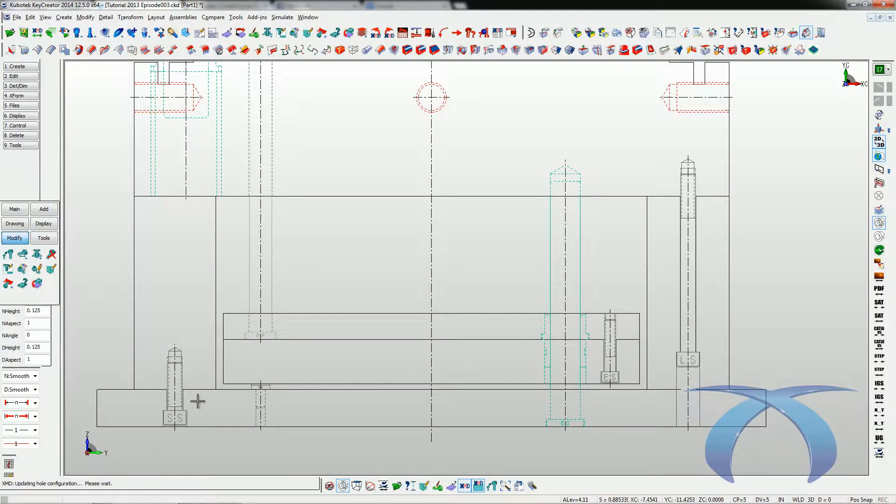
pyautogui.hotkey('ctrl', 'a')
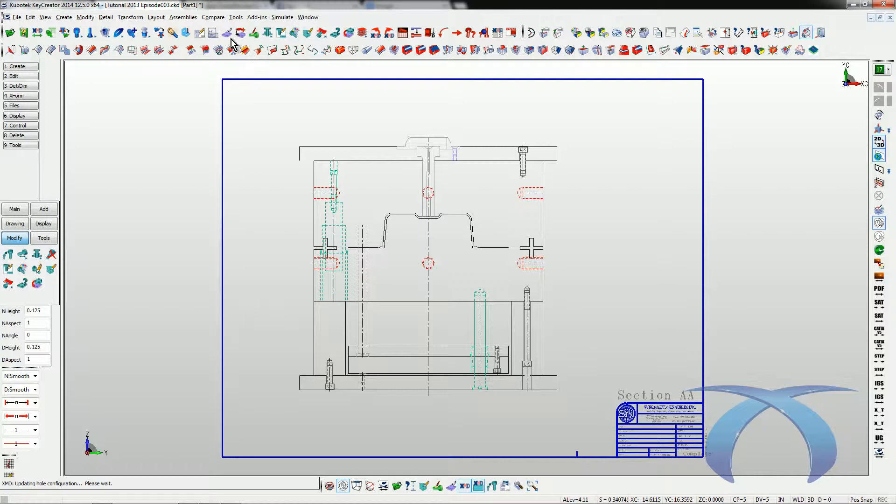
pyautogui.hotkey('ctrl', 'w')
pyautogui.moveTo(310, 248); pyautogui.dragTo(605, 404)
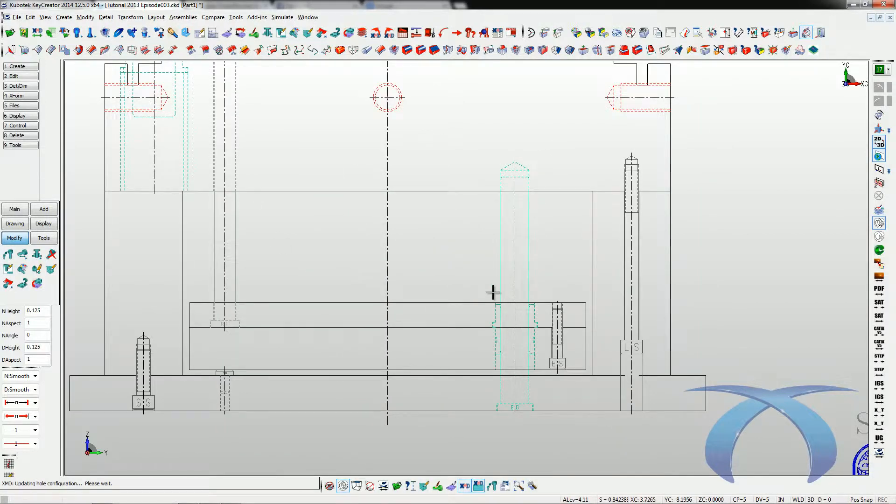
# Step: Switch the mounting plate of all guided ejection bushings in the ejector plates
pyautogui.hotkey('ctrl', 'w')
pyautogui.moveTo(415, 151); pyautogui.dragTo(623, 405)
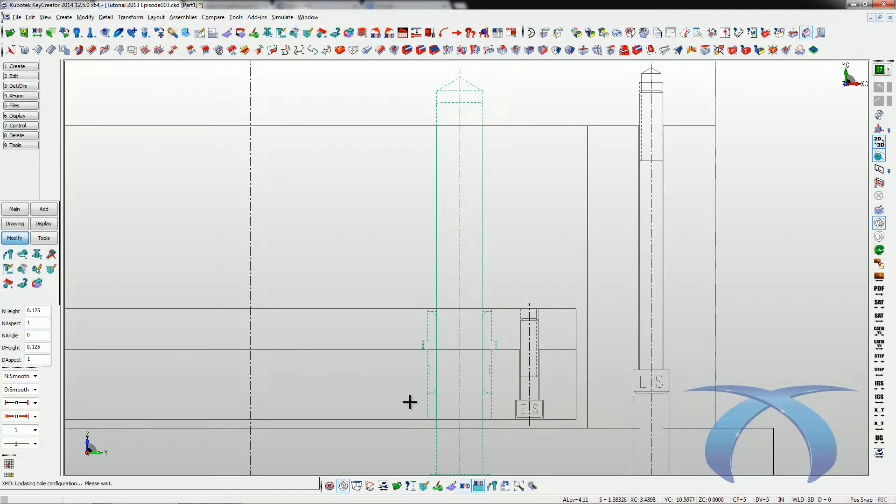
pyautogui.hotkey('ctrl', 'w')
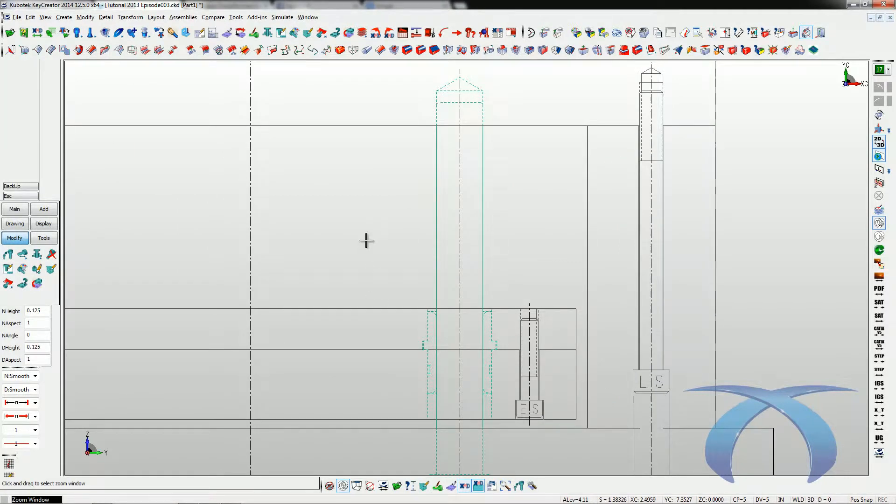
pyautogui.moveTo(366, 241); pyautogui.dragTo(594, 449)
pyautogui.click(355, 270)
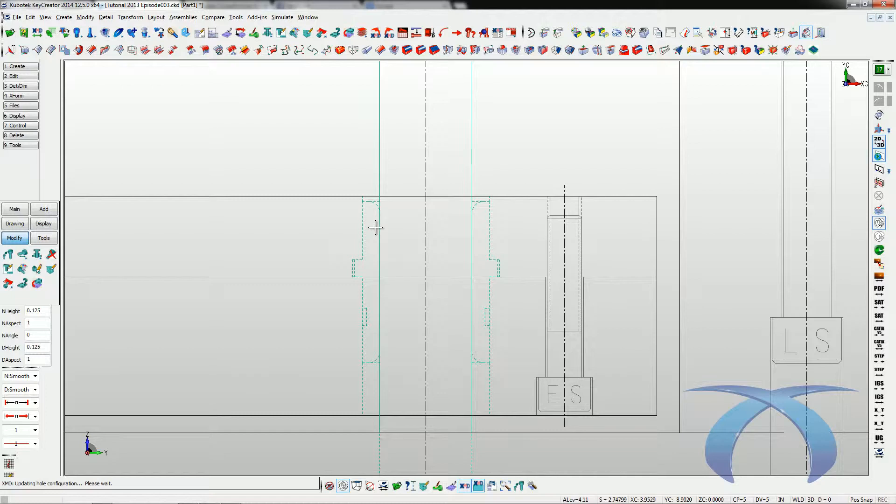
pyautogui.click(359, 257)
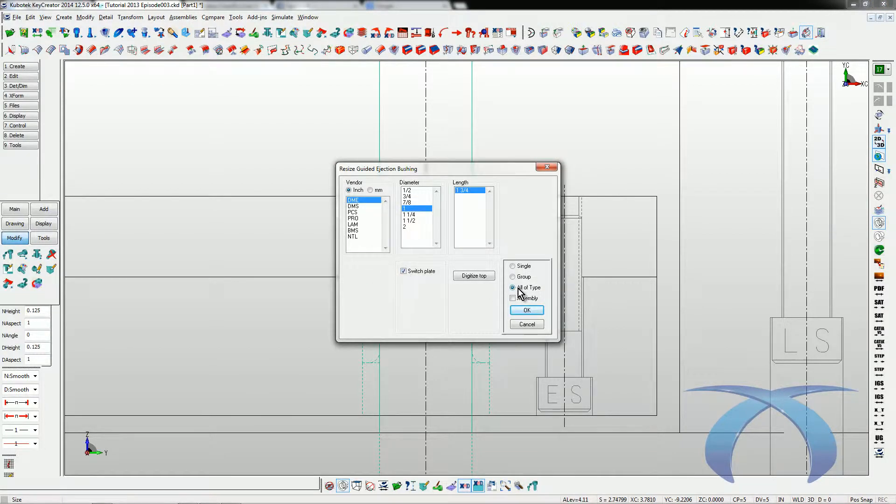
pyautogui.click(526, 310)
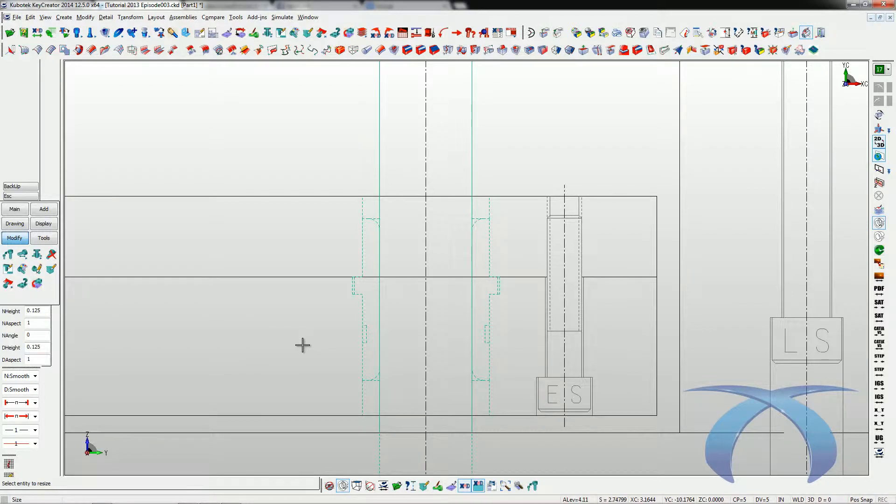
# Step: Resize all guided ejection pins, together with their assembly, to the PCS inch vendor with a 2 inch diameter
pyautogui.hotkey('alt', 'h')
pyautogui.hotkey('alt', 'h')
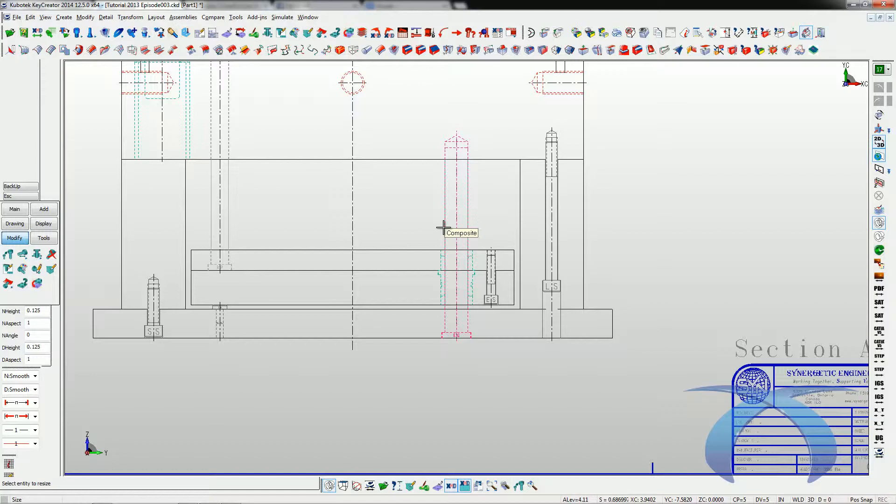
pyautogui.click(444, 210)
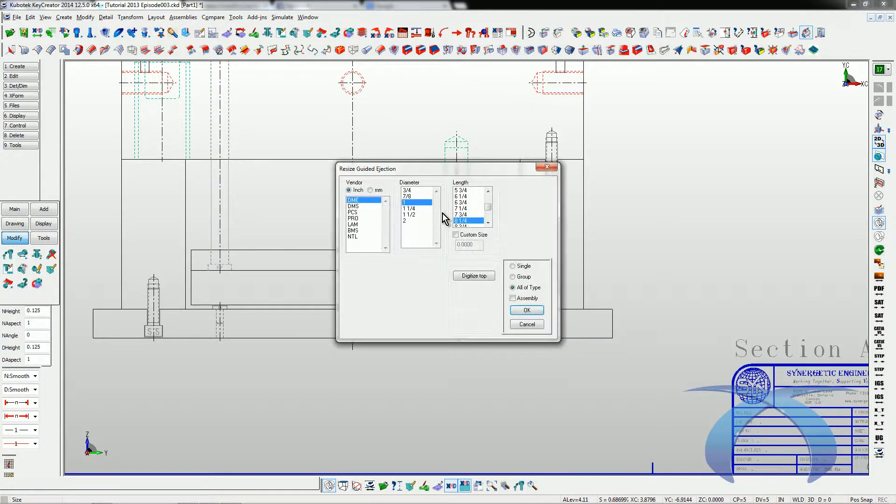
pyautogui.click(415, 214)
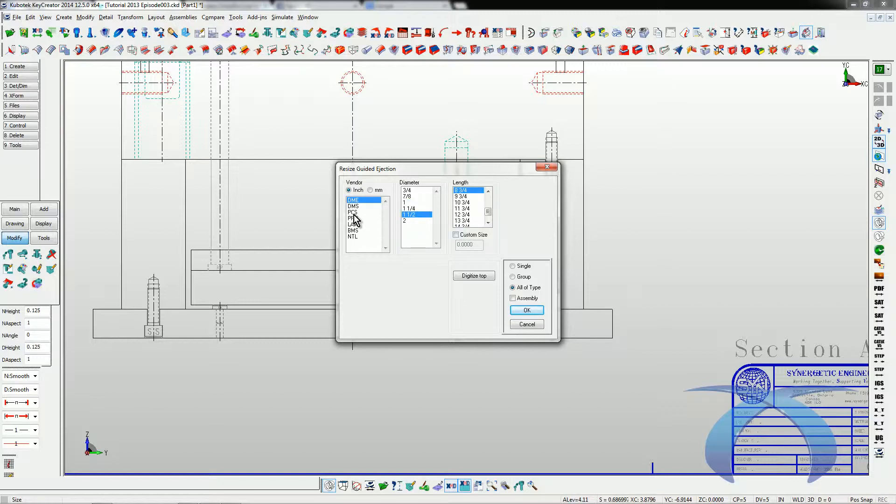
pyautogui.click(370, 190)
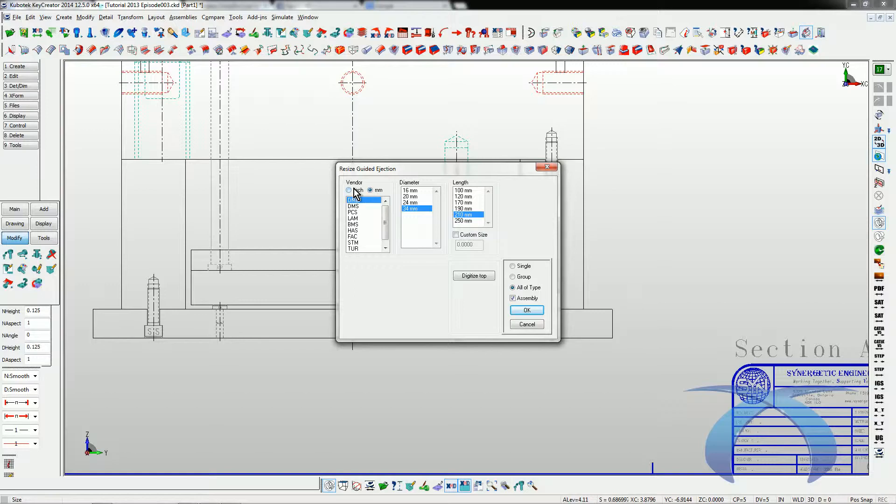
pyautogui.click(355, 190)
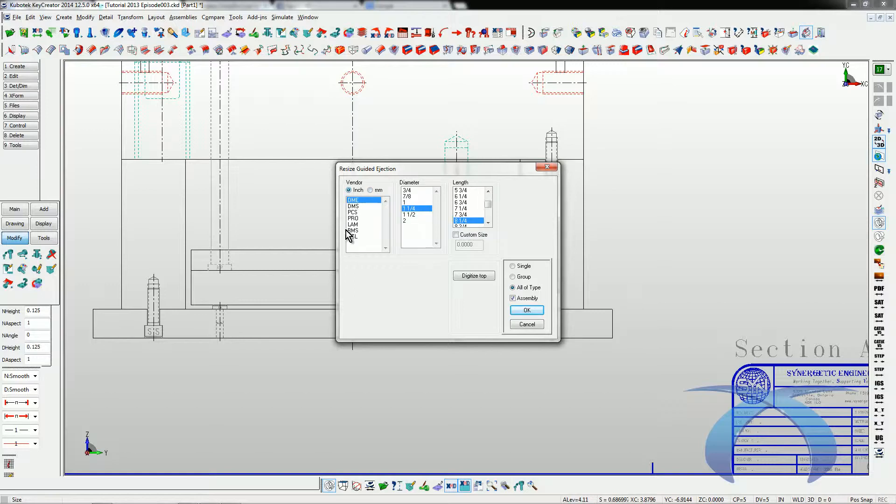
pyautogui.click(354, 207)
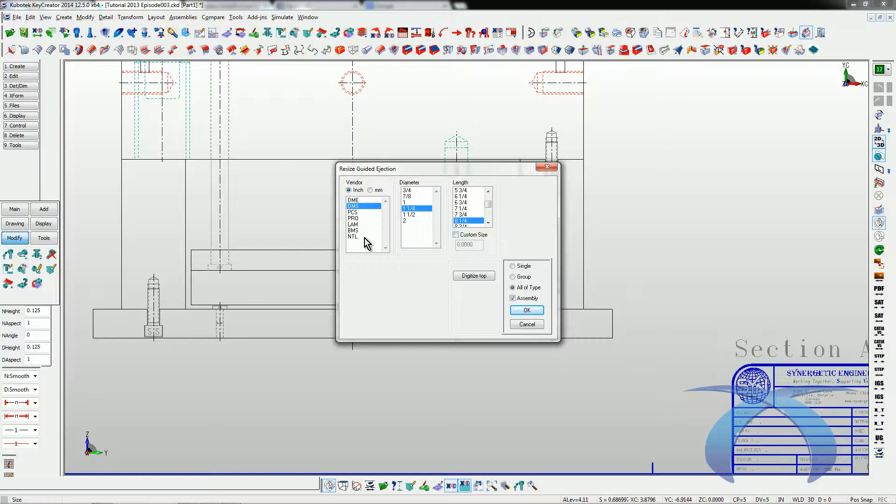
pyautogui.click(353, 211)
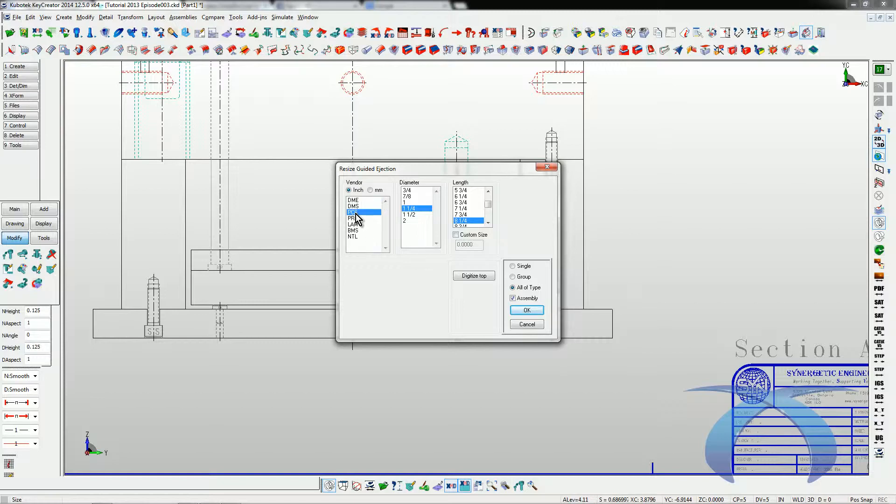
pyautogui.click(406, 221)
pyautogui.click(521, 309)
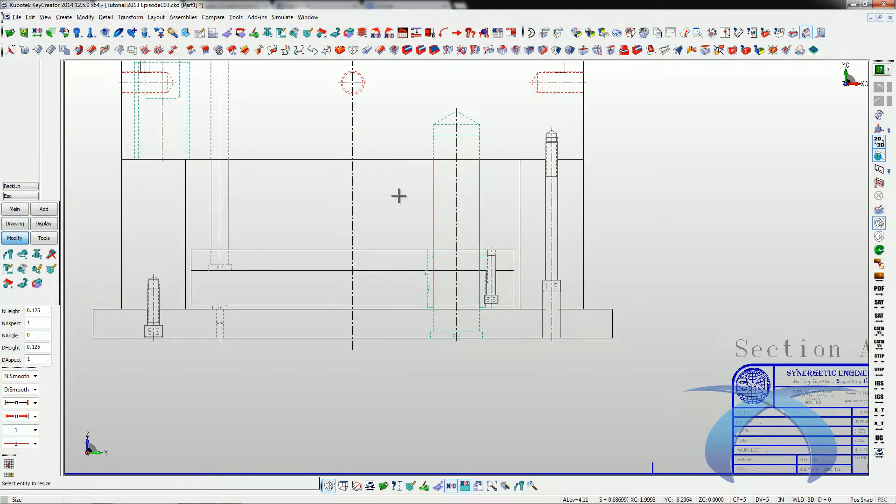
# Step: Reduce all guided ejection pins and their bushings to a 1 1/2 inch diameter
pyautogui.scroll(2, 454, 256)
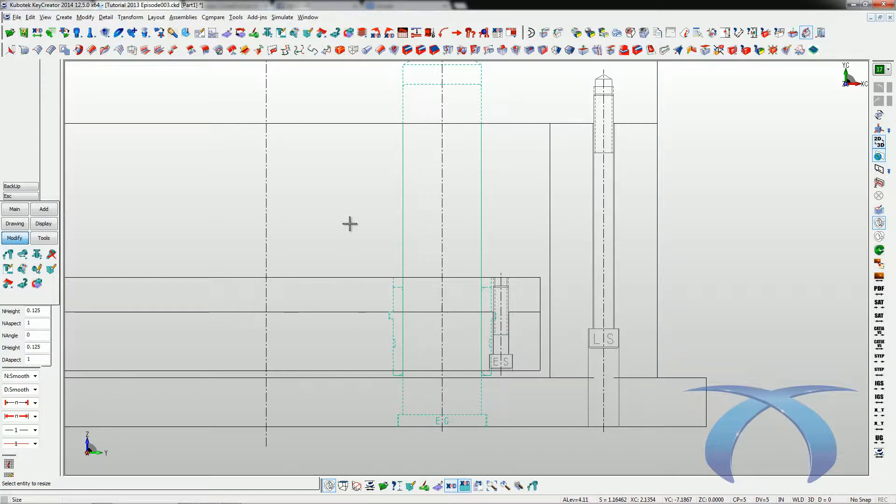
pyautogui.click(402, 206)
pyautogui.click(410, 214)
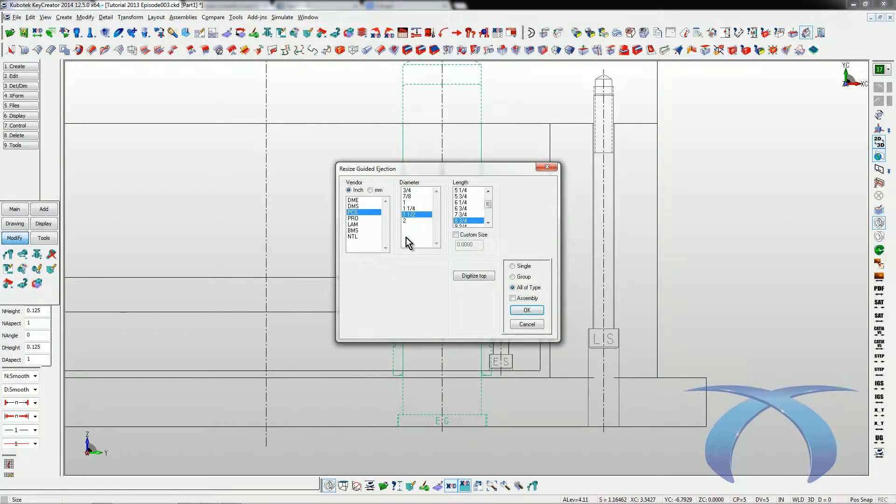
pyautogui.click(522, 312)
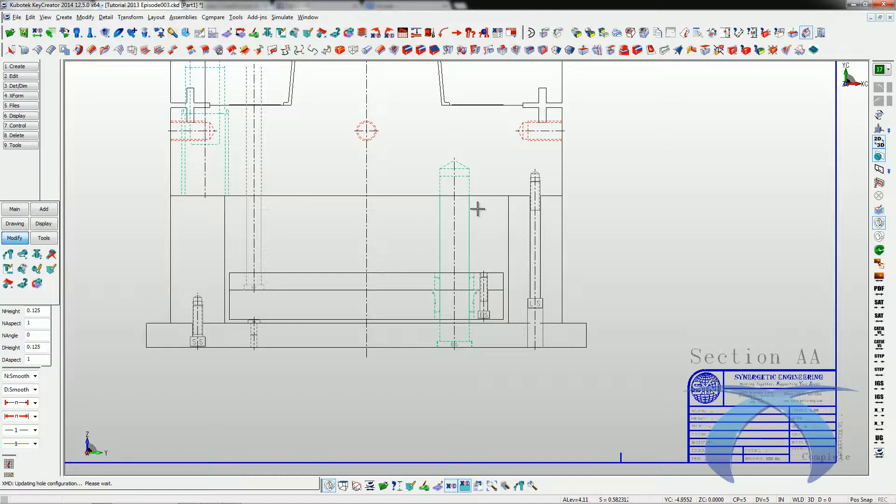
# Step: Set the length of all long 1/2 inch socket head cap screws in the bottom clamp plate to 5 inches
pyautogui.hotkey('alt', 'a')
pyautogui.hotkey('alt', 'w')
pyautogui.moveTo(293, 141)
pyautogui.mouseDown()
pyautogui.moveTo(548, 444)
pyautogui.moveTo(570, 444)
pyautogui.mouseUp()
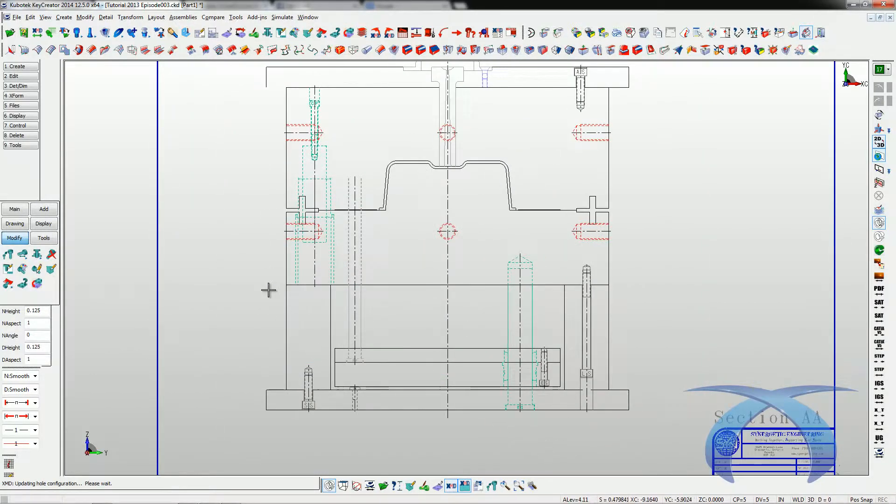
pyautogui.moveTo(269, 212)
pyautogui.mouseDown()
pyautogui.moveTo(471, 401)
pyautogui.moveTo(644, 429)
pyautogui.mouseUp()
pyautogui.hotkey('alt', 'w')
pyautogui.moveTo(602, 189); pyautogui.dragTo(777, 467)
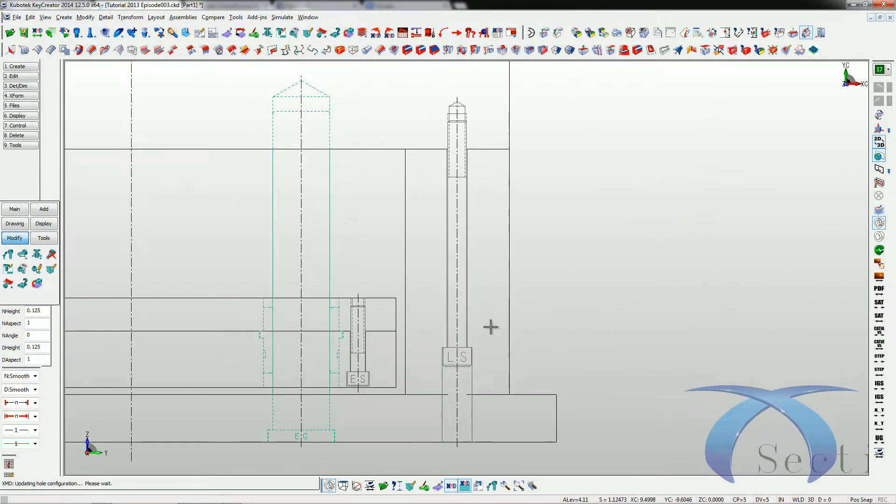
pyautogui.click(464, 294)
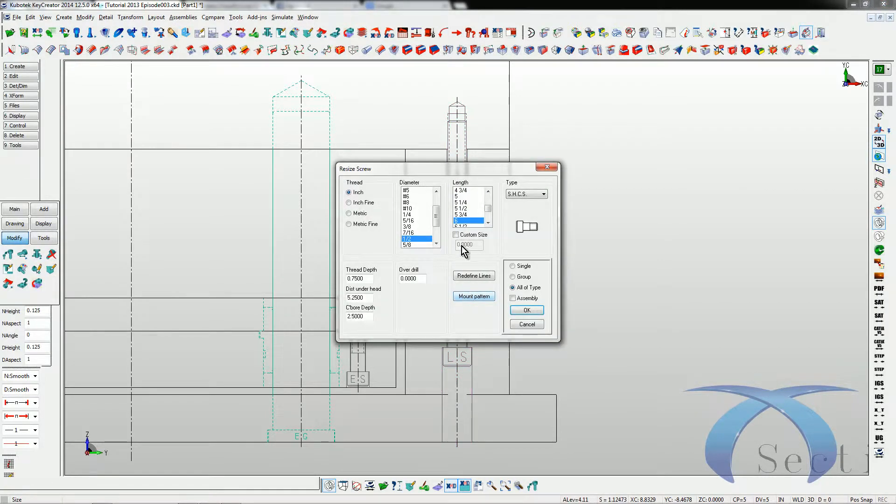
pyautogui.click(465, 197)
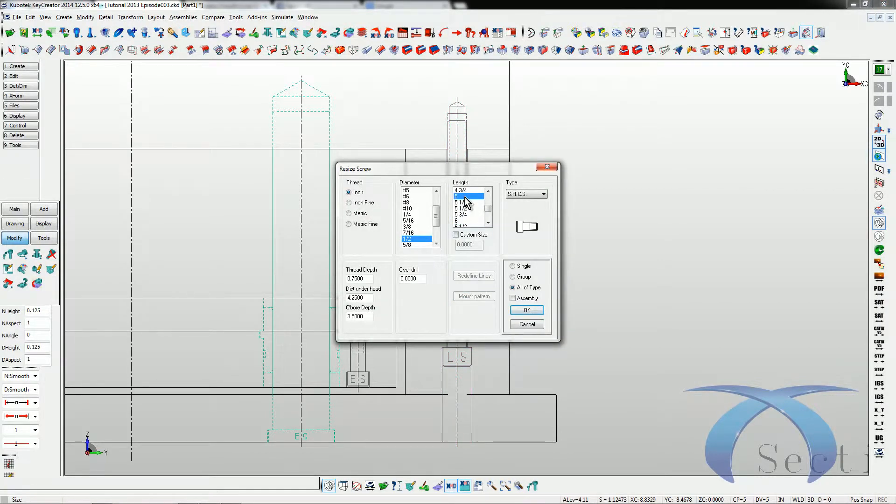
pyautogui.click(525, 311)
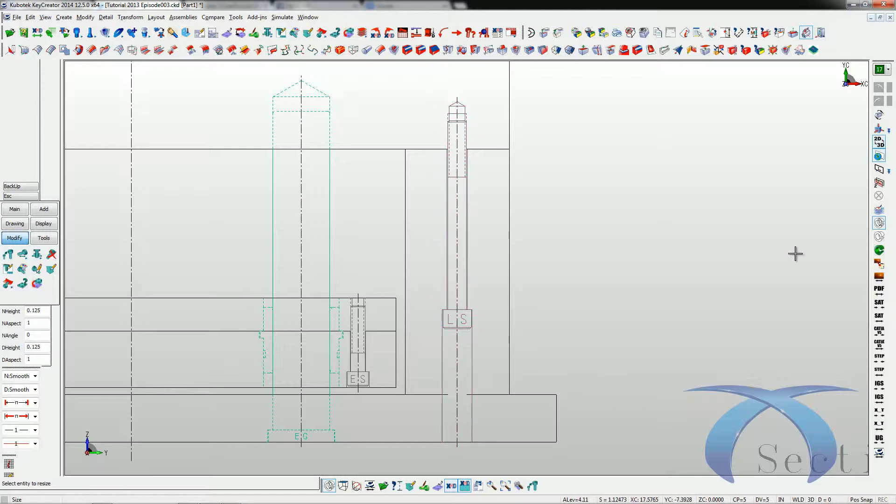
# Step: Review the whole Section AA drawing and switch to the Core Plan drawing
pyautogui.hotkey('alt', 'a')
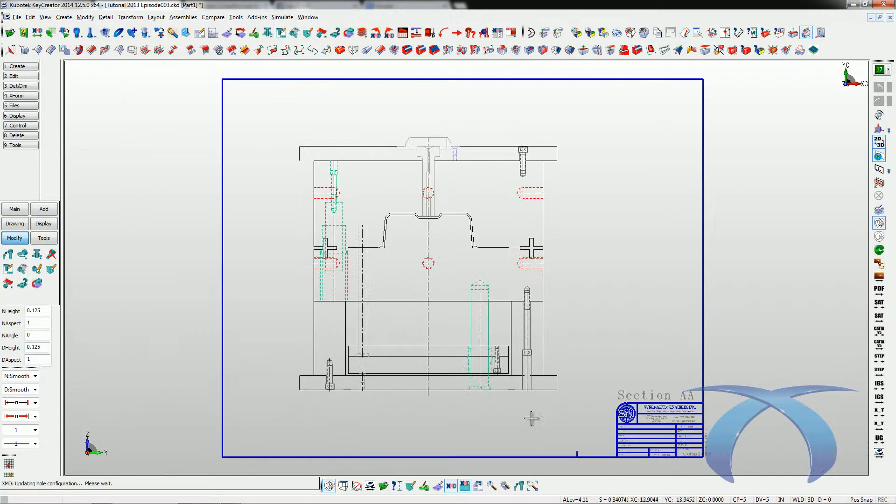
pyautogui.hotkey('alt', 'w')
pyautogui.moveTo(265, 171)
pyautogui.mouseDown()
pyautogui.moveTo(398, 331)
pyautogui.moveTo(594, 403)
pyautogui.mouseUp()
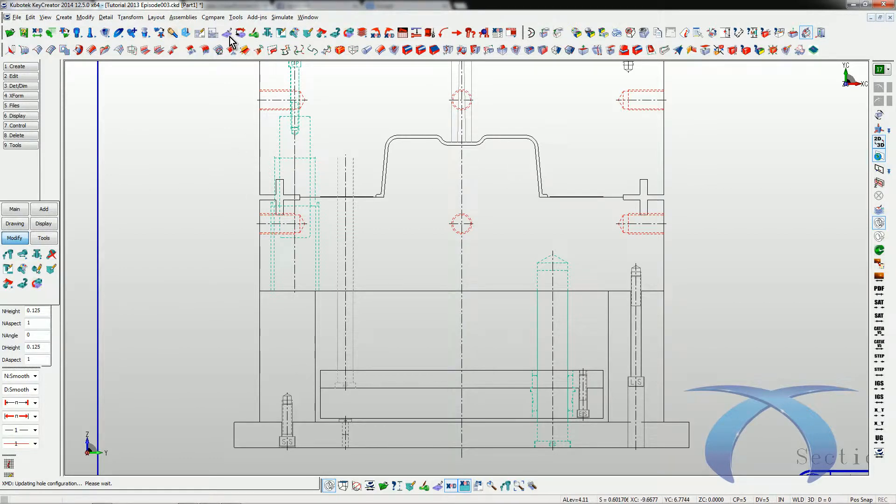
pyautogui.hotkey('ctrl', 'd')
pyautogui.doubleClick(408, 197)
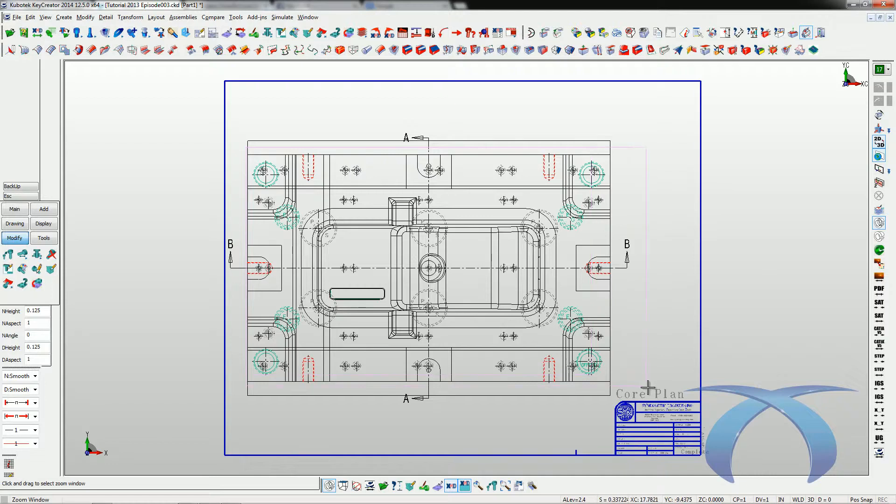
# Step: Resize the group of four corner pillar supports to a 4 inch diameter
pyautogui.scroll(2, 648, 388)
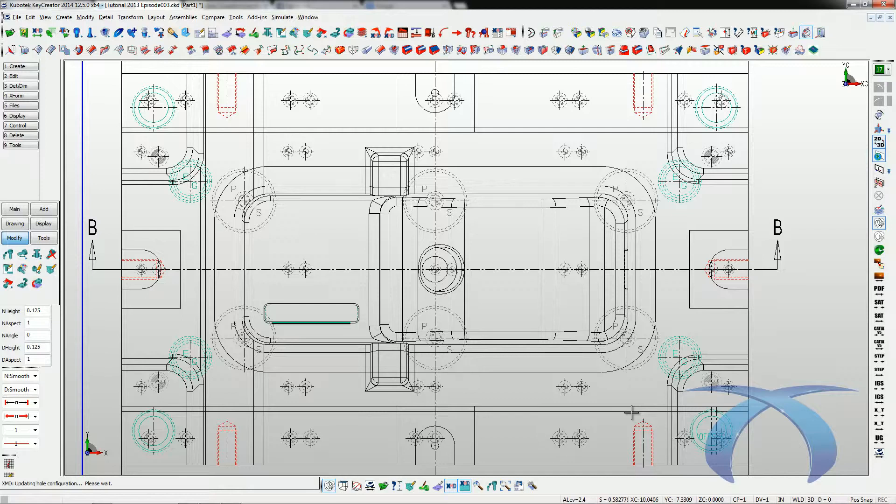
pyautogui.click(638, 361)
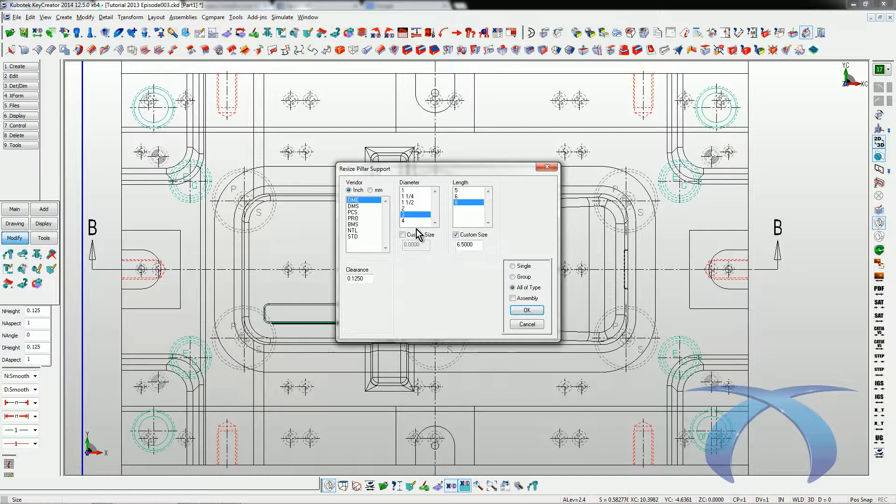
pyautogui.moveTo(441, 169); pyautogui.dragTo(387, 165)
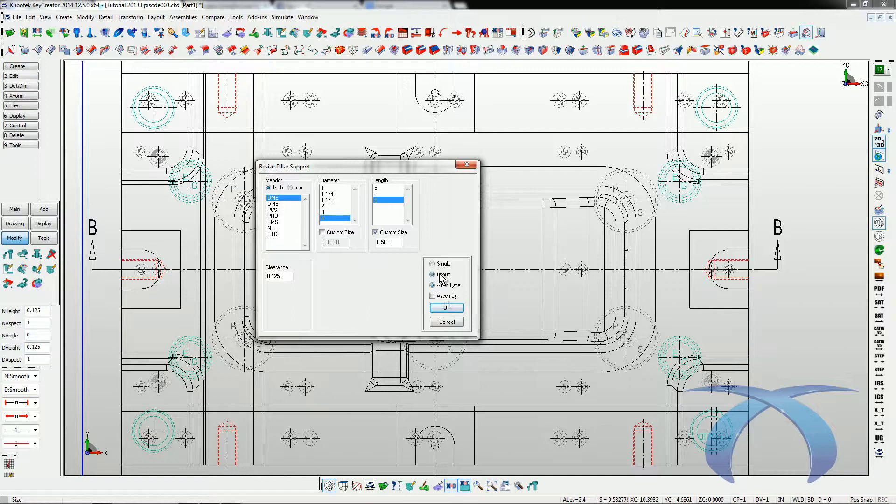
pyautogui.click(447, 308)
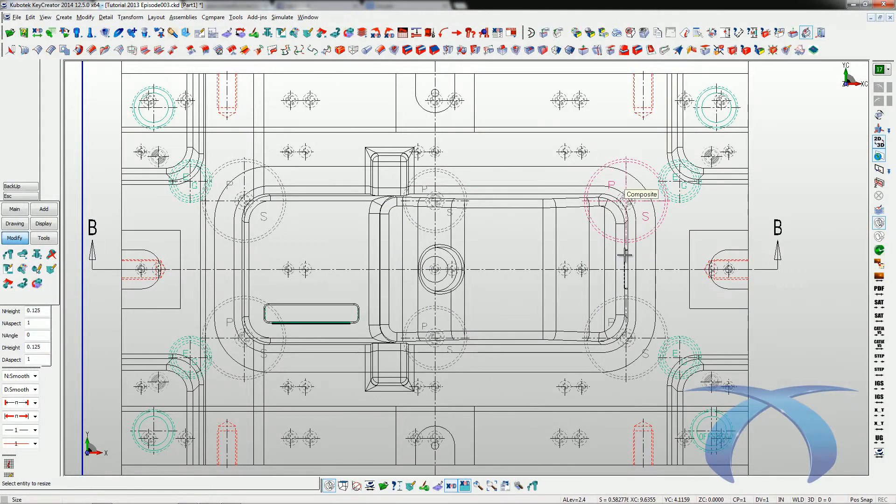
pyautogui.click(285, 200)
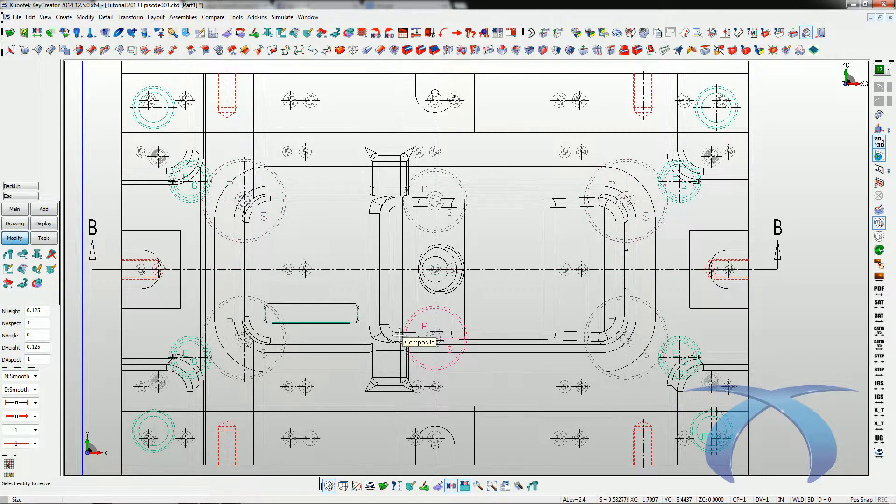
pyautogui.rightClick(399, 335)
pyautogui.click(400, 345)
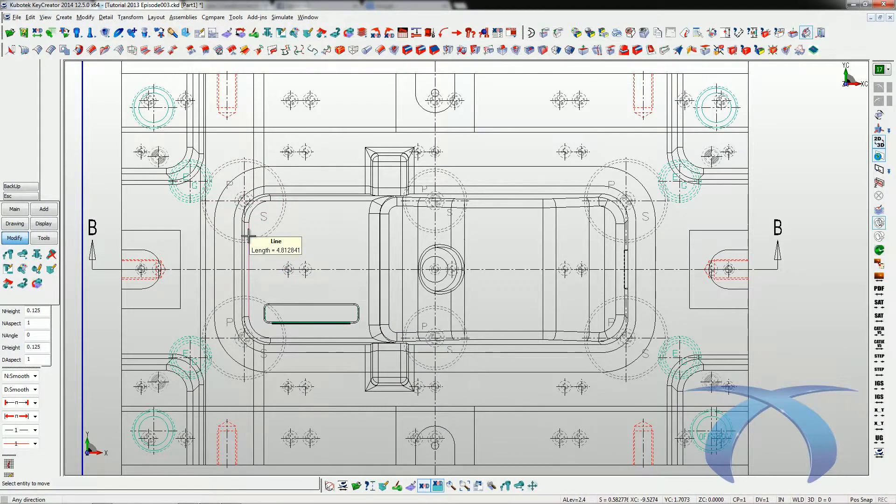
pyautogui.press('Escape')
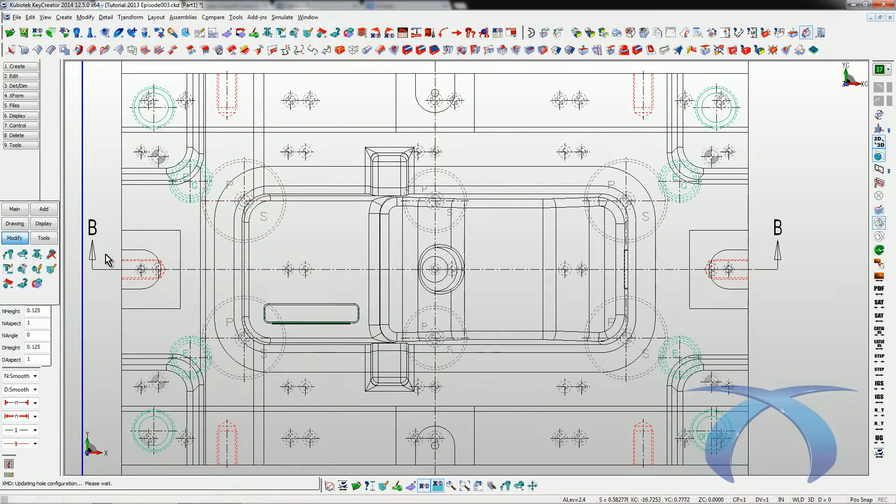
# Step: Move the group of four corner pillar supports inward towards the mold's centre, using the any-direction move
pyautogui.click(22, 256)
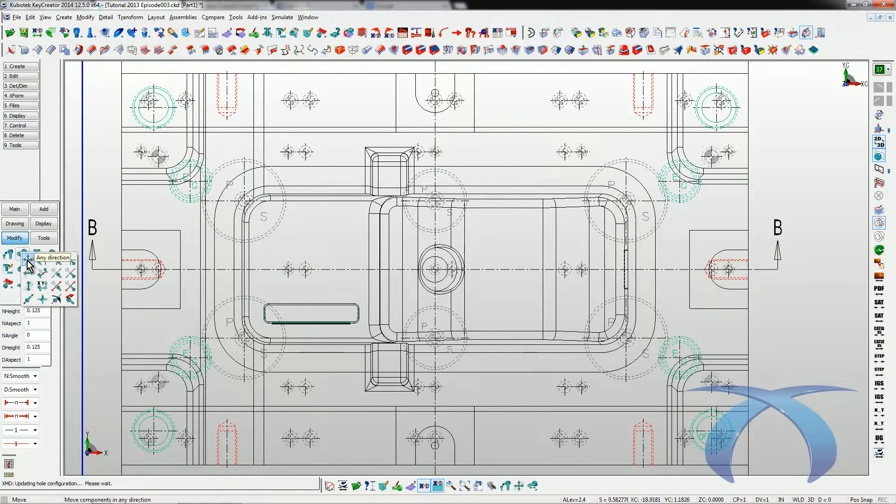
pyautogui.click(27, 259)
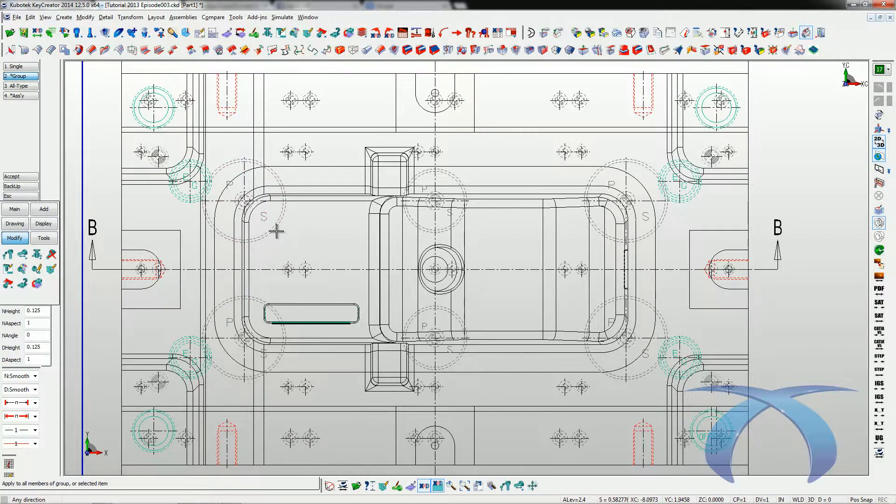
pyautogui.click(18, 76)
pyautogui.click(280, 226)
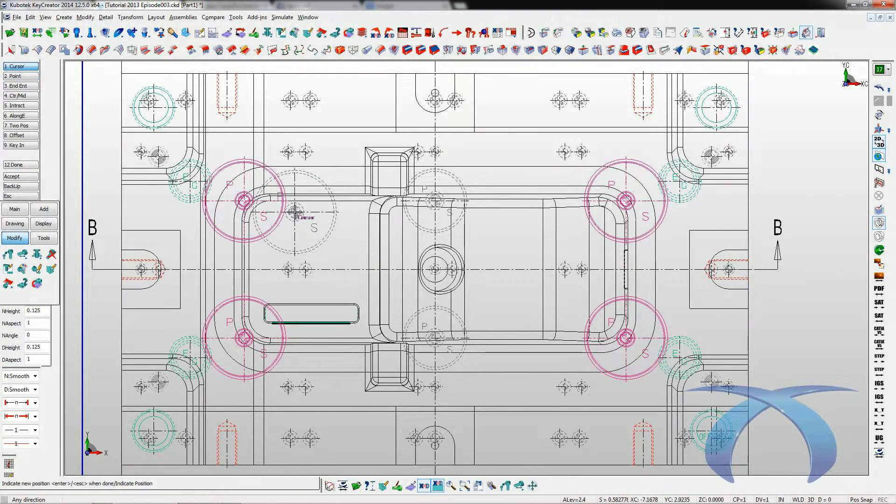
pyautogui.click(288, 209)
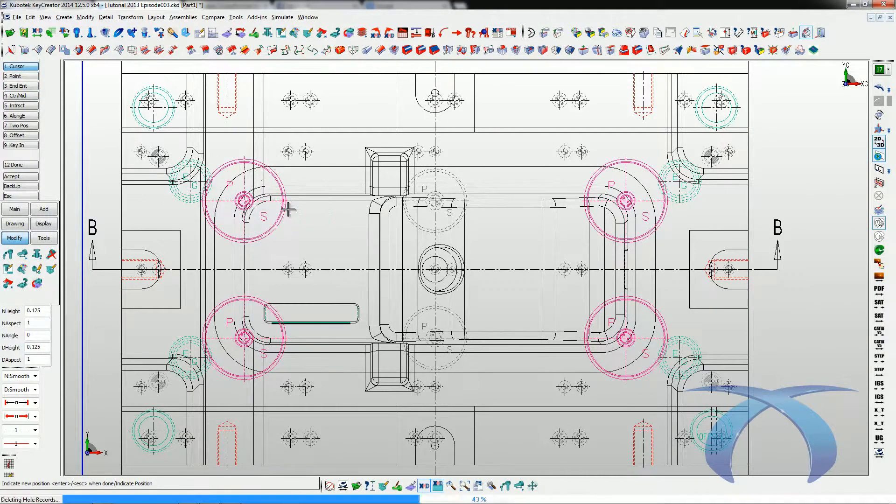
# Step: Display the core block by itself in the 3D plate view
pyautogui.press('Escape')
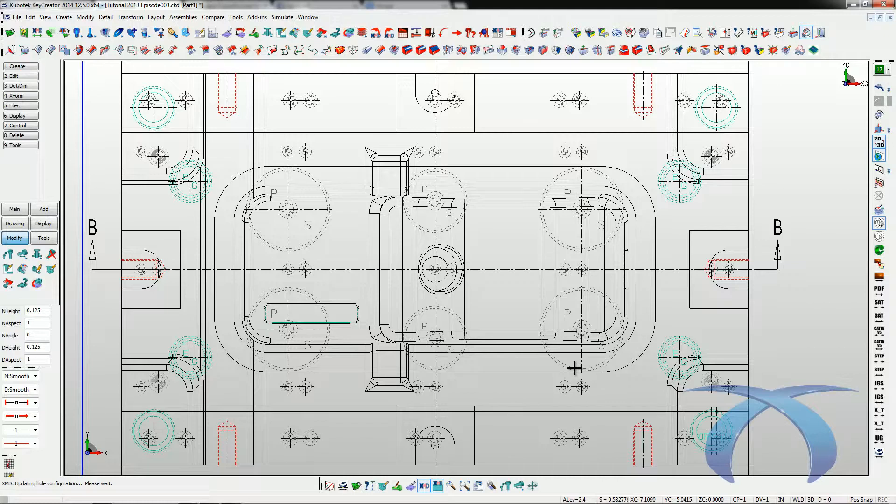
pyautogui.click(226, 36)
pyautogui.click(371, 158)
pyautogui.click(434, 413)
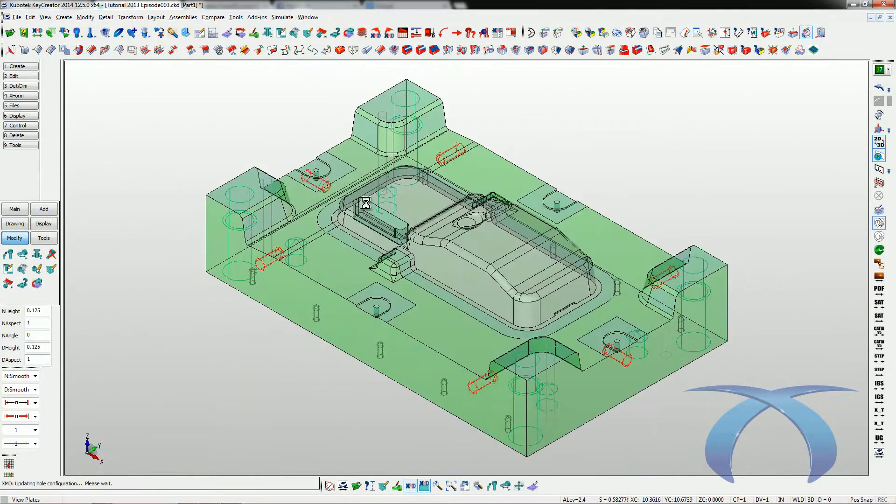
# Step: Move the tapped holes in the core block's sides vertically downward, away from the parting surface, working from the front view
pyautogui.hotkey('alt', '2')
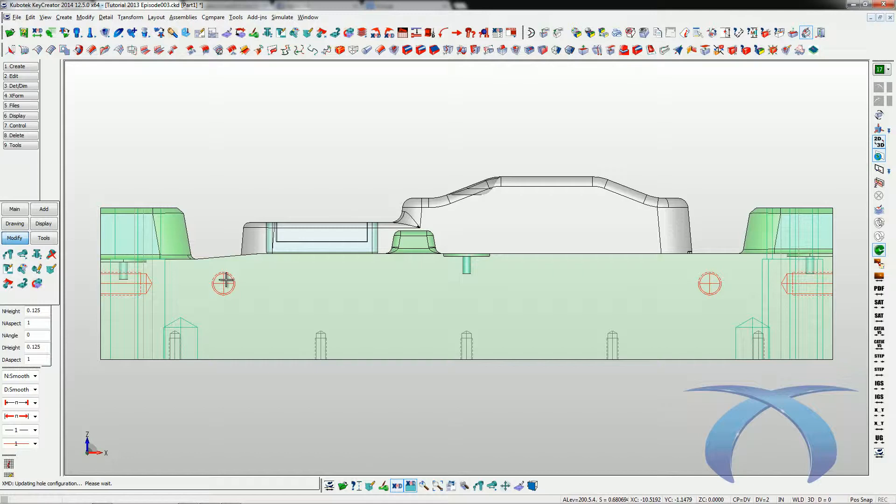
pyautogui.click(22, 254)
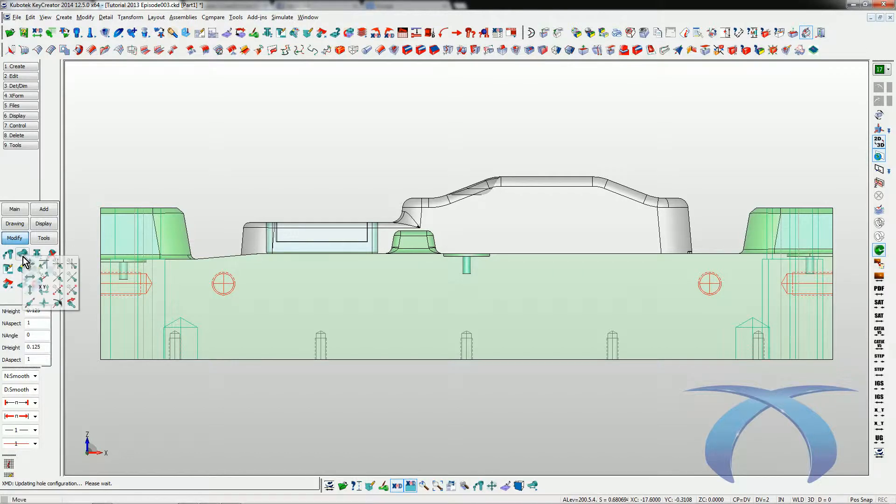
pyautogui.click(28, 290)
pyautogui.press('2')
pyautogui.click(222, 289)
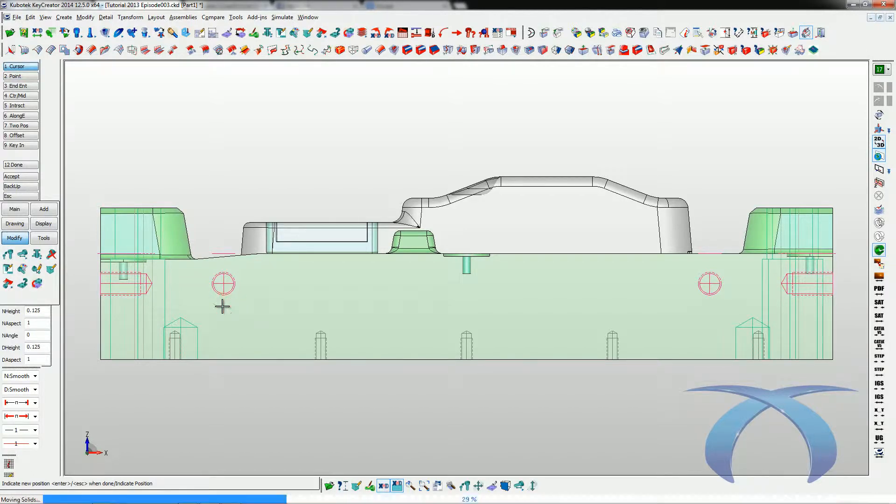
pyautogui.click(222, 307)
pyautogui.press('Return')
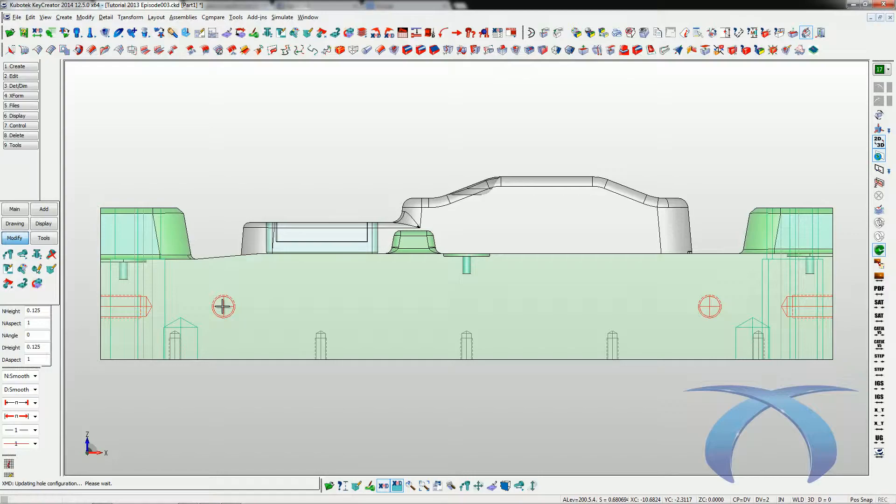
pyautogui.moveTo(186, 340); pyautogui.dragTo(296, 348, button='middle')
pyautogui.scroll(-3, 261, 360)
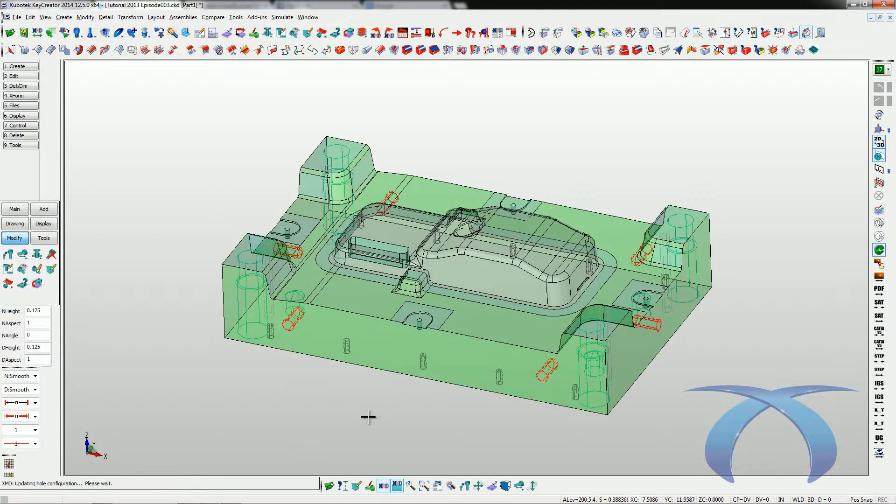
# Step: Check one end of the Core Plan drawing up close and switch to the section drawing showing the return pin
pyautogui.hotkey('alt', '1')
pyautogui.hotkey('ctrl', 'd')
pyautogui.doubleClick(411, 200)
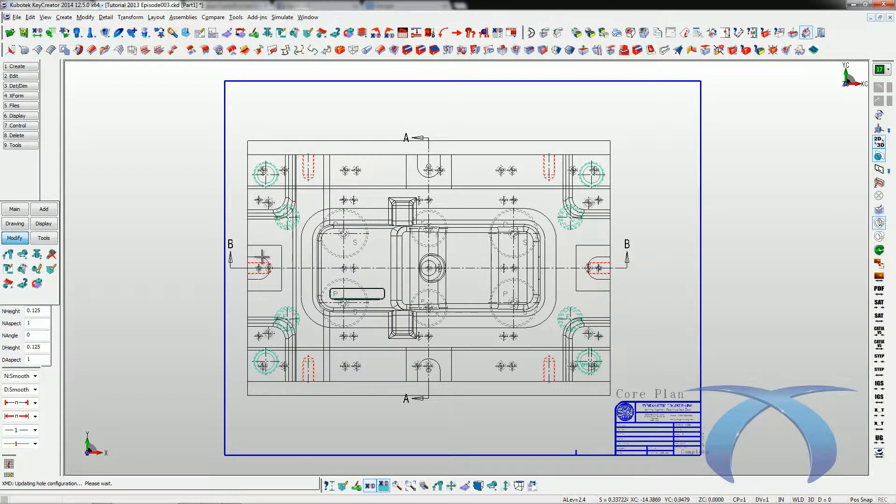
pyautogui.hotkey('alt', 'w')
pyautogui.click(238, 159)
pyautogui.click(411, 333)
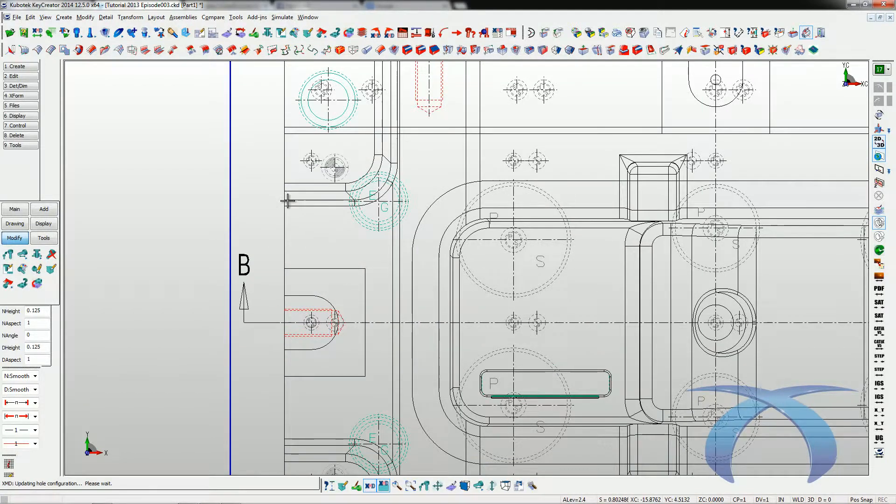
pyautogui.hotkey('alt', 'v')
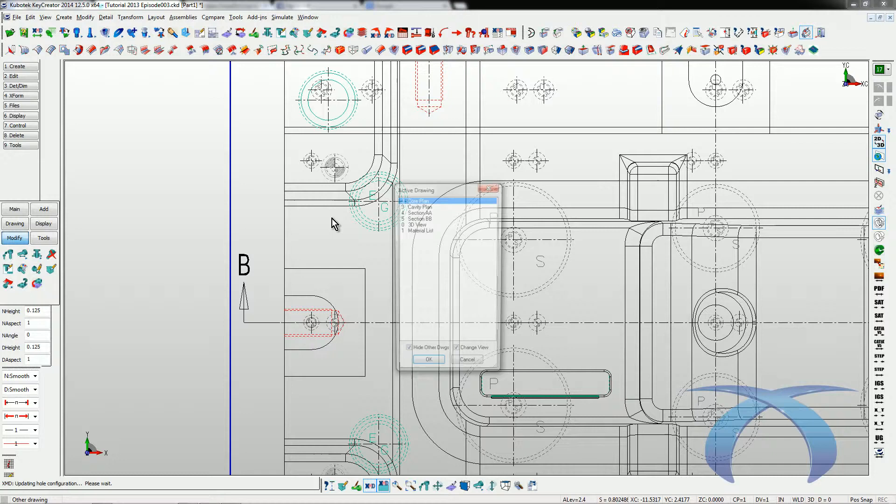
pyautogui.doubleClick(417, 219)
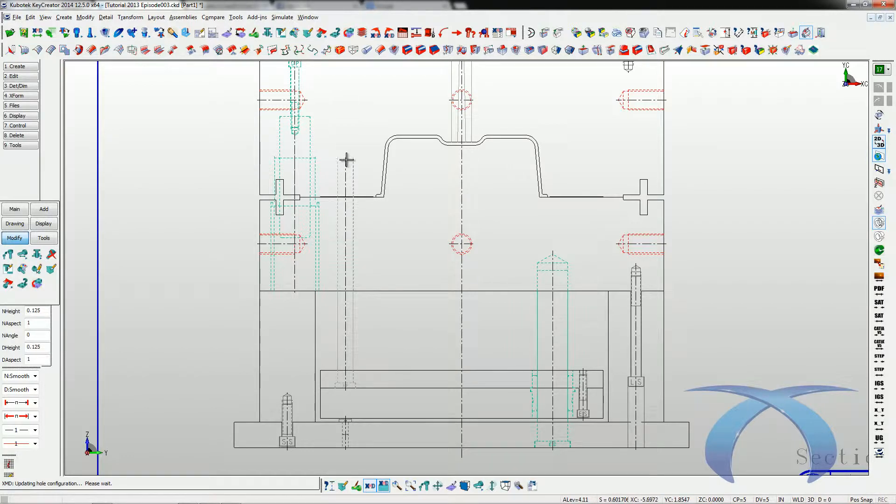
# Step: Try to move the return pin horizontally towards the mold's centreline in the section drawing
pyautogui.click(22, 254)
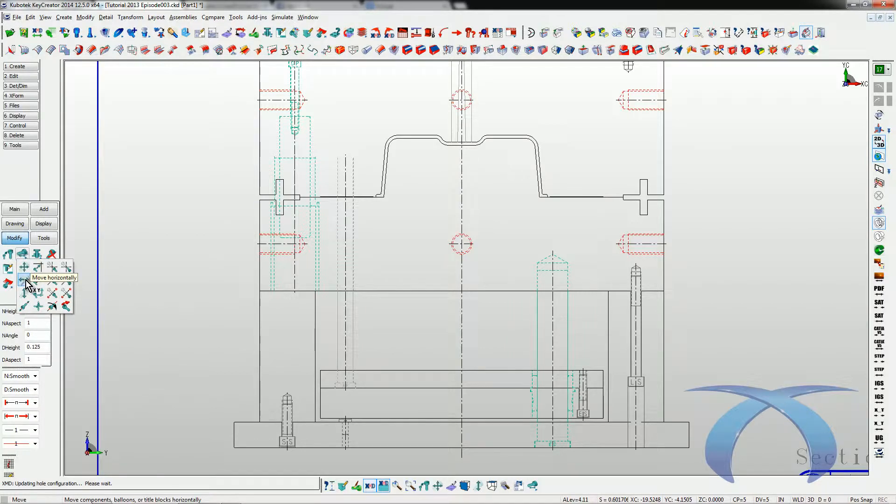
pyautogui.click(23, 280)
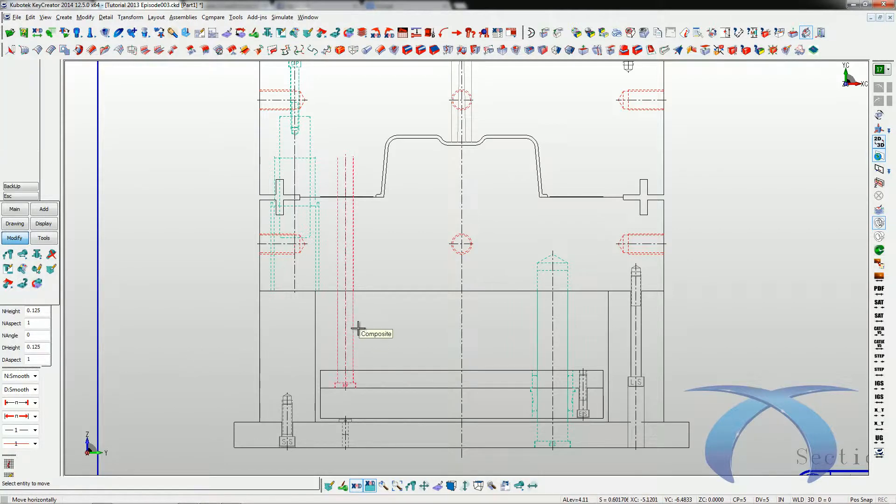
pyautogui.click(358, 328)
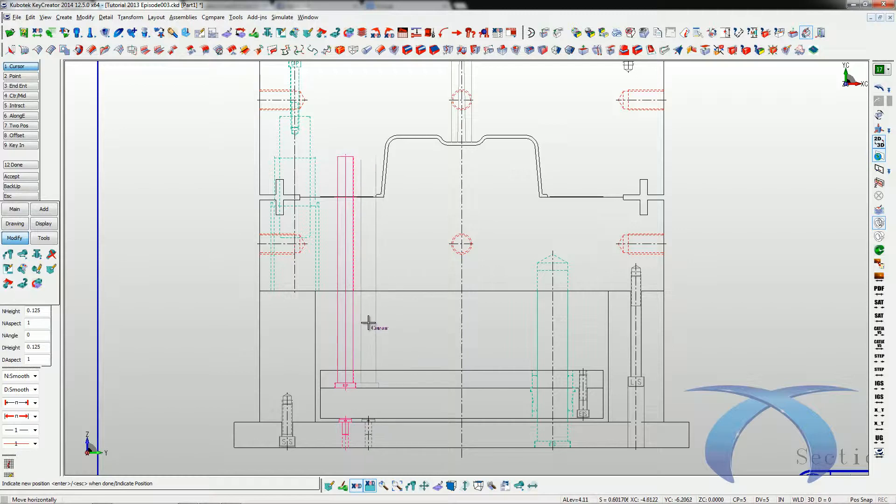
pyautogui.click(416, 329)
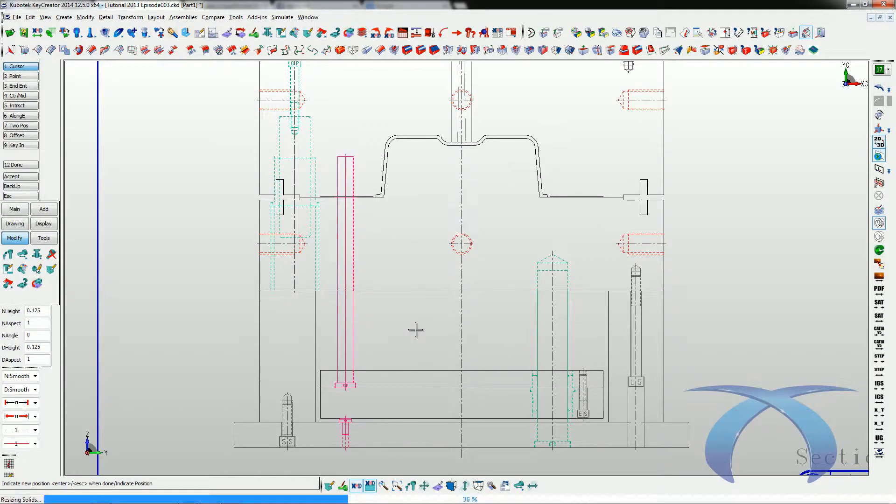
pyautogui.press('Escape')
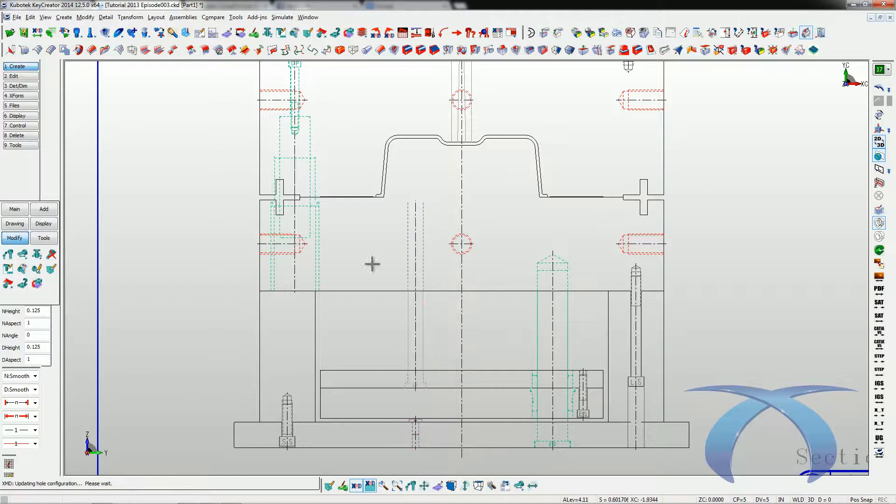
# Step: Inspect the return pins in 3D with the core block, ejector retainer and components displayed, and undo the last pin move
pyautogui.click(227, 34)
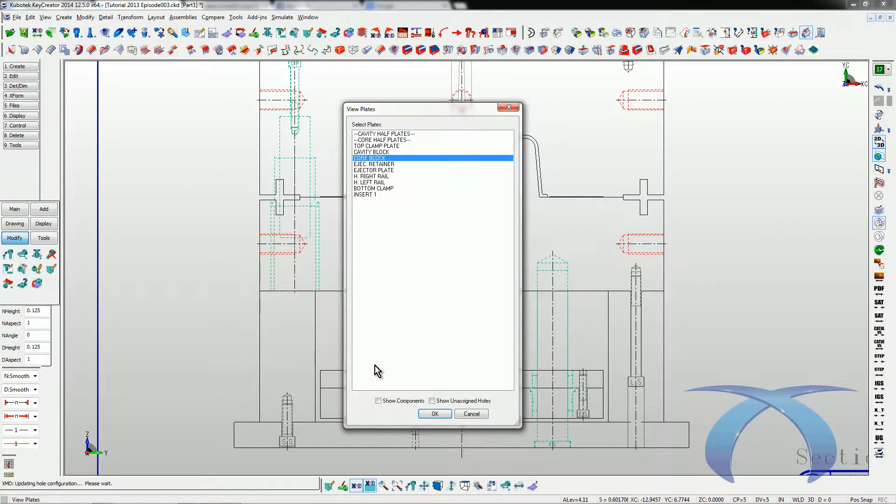
pyautogui.click(380, 163)
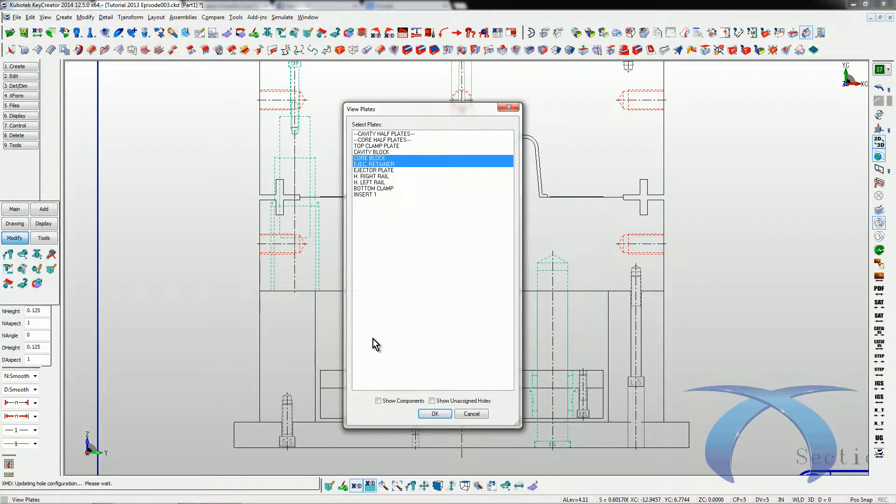
pyautogui.click(399, 403)
pyautogui.click(434, 414)
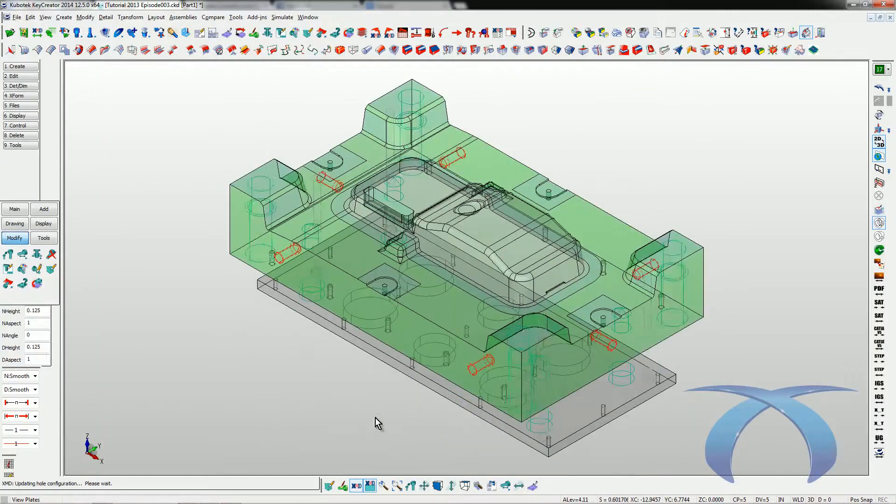
pyautogui.scroll(2, 310, 220)
pyautogui.moveTo(325, 252); pyautogui.dragTo(243, 167, button='middle')
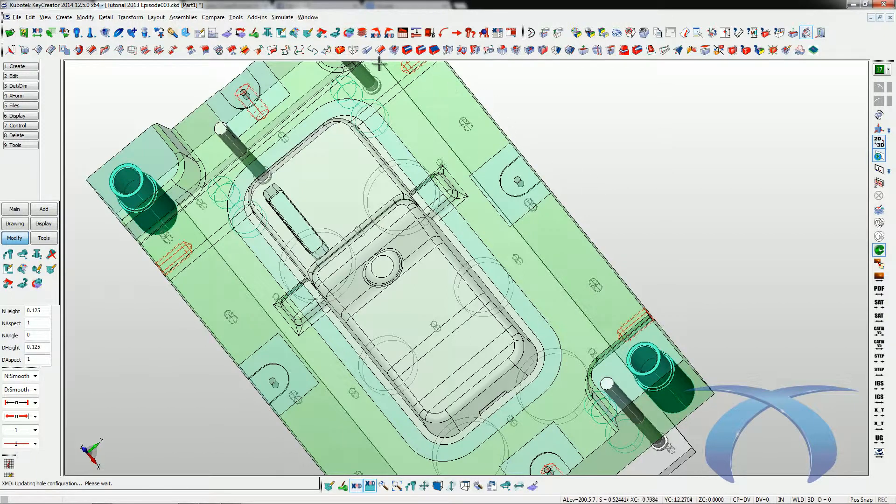
pyautogui.click(376, 34)
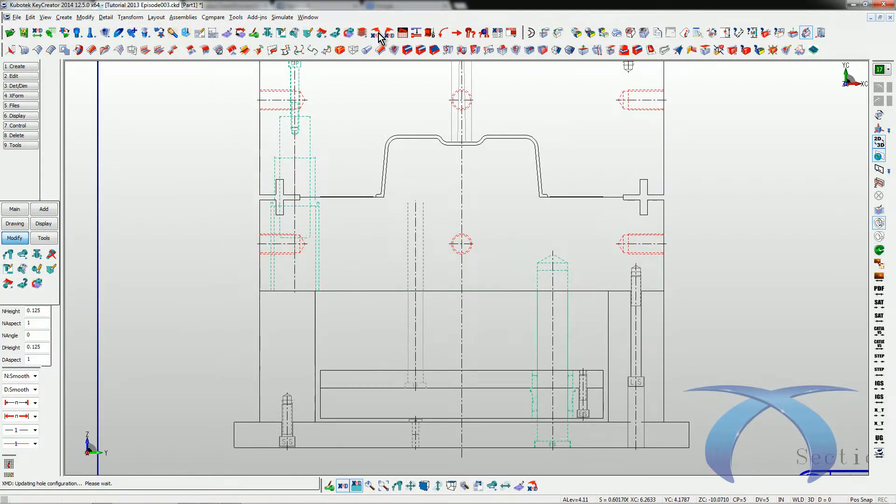
# Step: Display the core block and ejector retainer plates in 3D together with their components
pyautogui.click(224, 42)
pyautogui.click(385, 403)
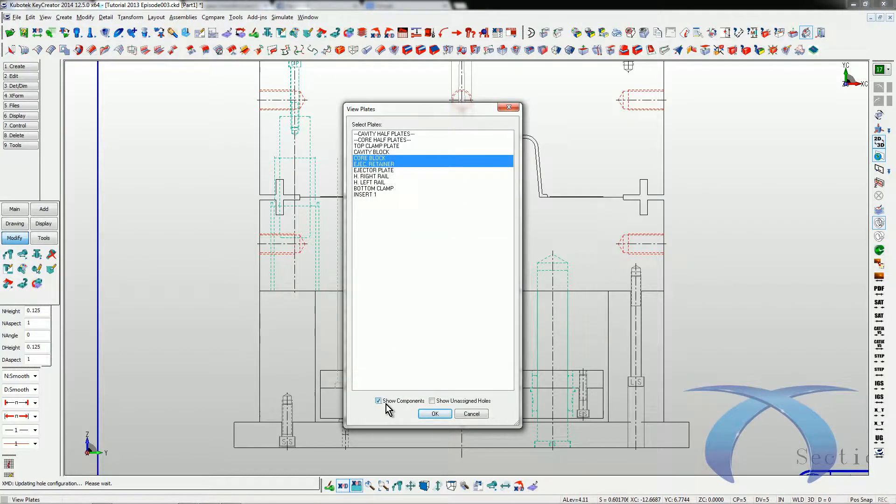
pyautogui.click(422, 414)
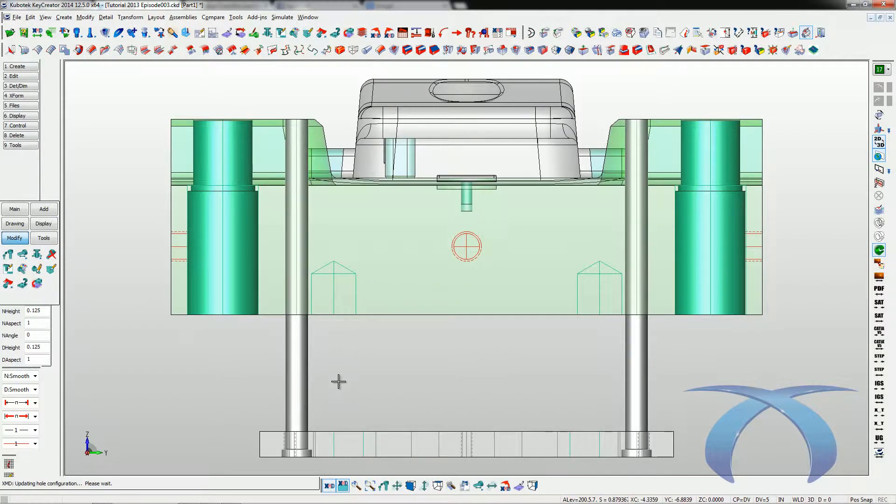
pyautogui.rightClick(338, 382)
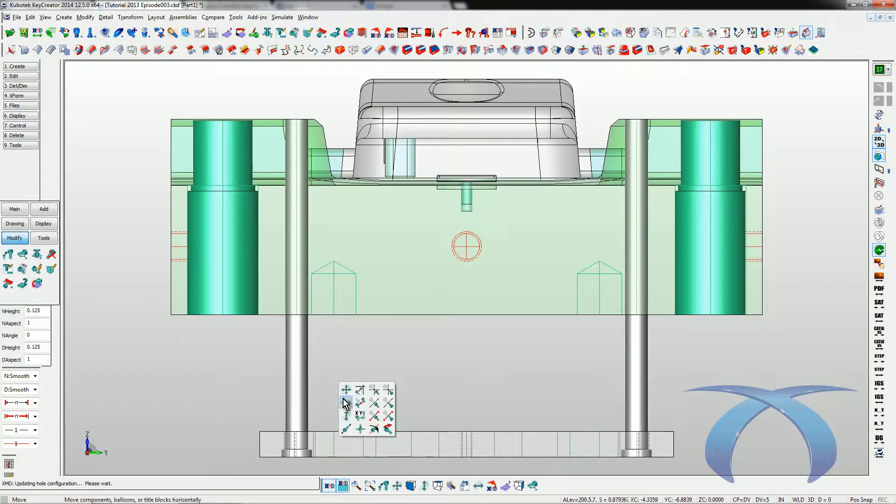
pyautogui.click(344, 405)
pyautogui.click(303, 363)
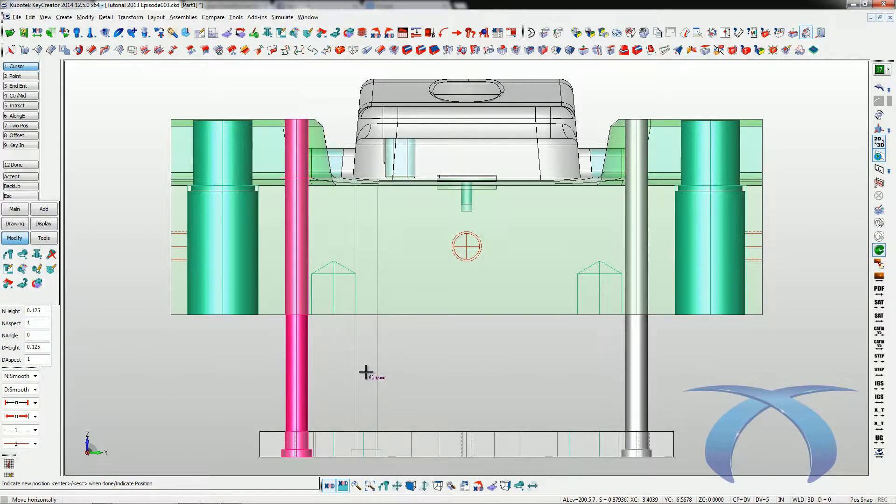
pyautogui.press('Escape')
# Step: Move the return pins on both sides horizontally inward towards the mold's centre in the side view
pyautogui.rightClick(365, 373)
pyautogui.click(373, 393)
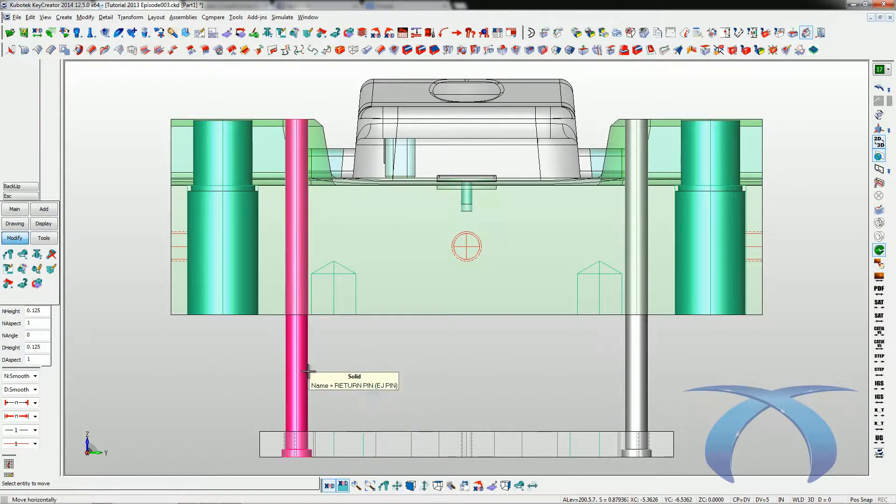
pyautogui.click(368, 363)
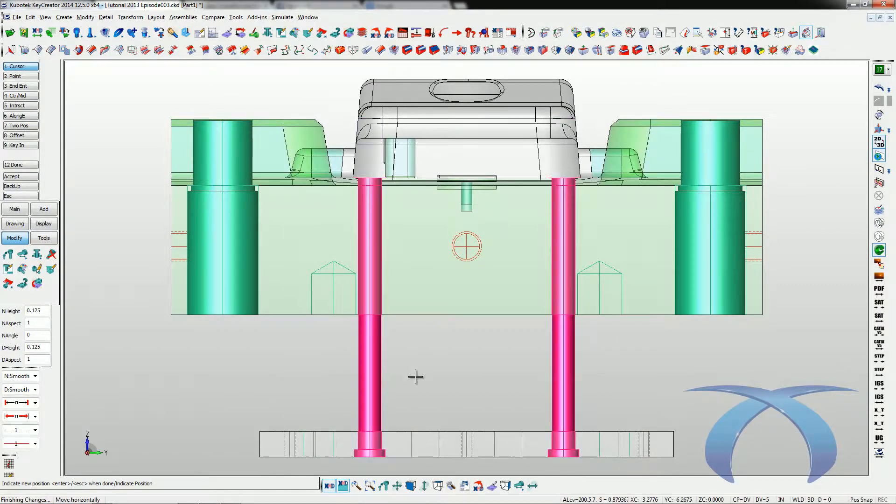
pyautogui.press('Return')
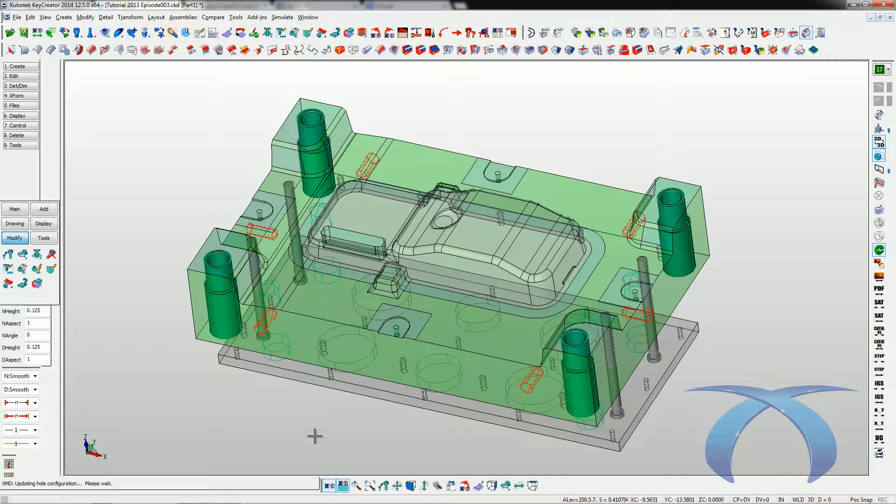
# Step: Edit all return pins of the type, turning off the Clear Thru pin hole and setting the ream length to 1.25
pyautogui.click(11, 256)
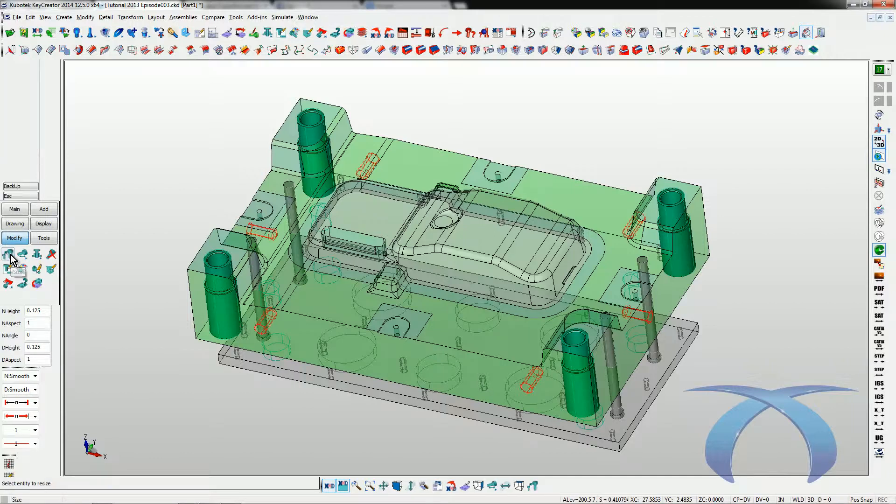
pyautogui.click(257, 270)
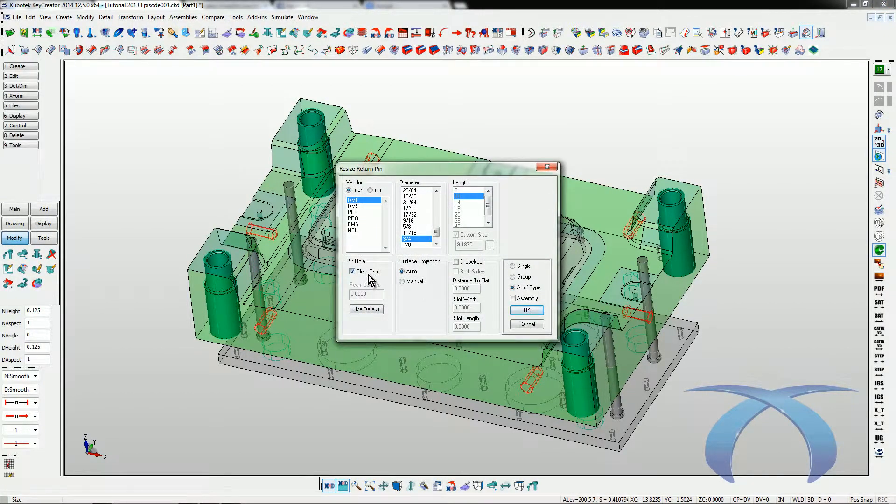
pyautogui.click(352, 271)
pyautogui.doubleClick(366, 294)
pyautogui.write('1.25')
pyautogui.click(534, 312)
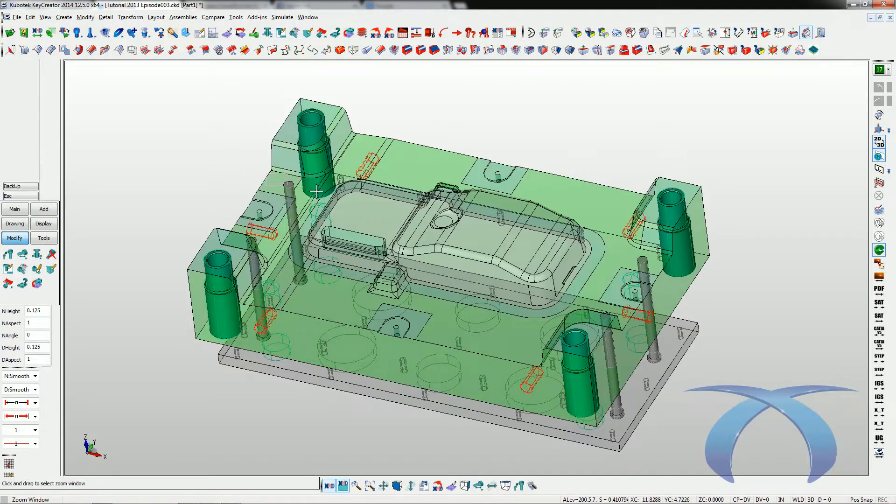
# Step: Verify the length of the reamed section at the top of a return pin hole in the core block
pyautogui.scroll(5, 340, 201)
pyautogui.moveTo(401, 334); pyautogui.dragTo(452, 249, button='middle')
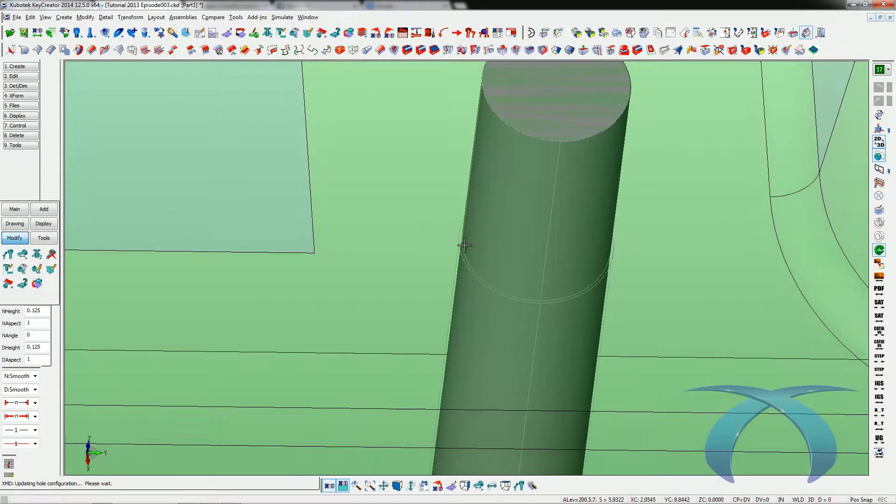
pyautogui.scroll(-2, 465, 246)
pyautogui.hotkey('ctrl', 'v')
pyautogui.moveTo(467, 226)
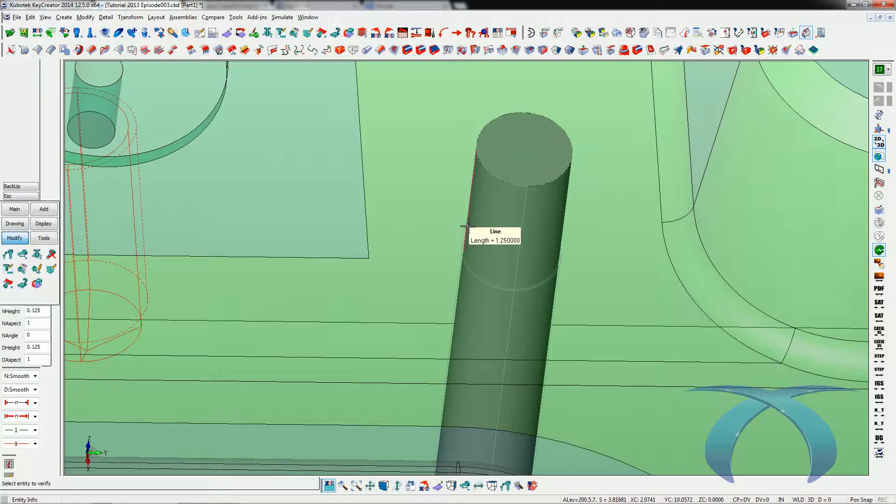
pyautogui.press('Escape')
pyautogui.hotkey('ctrl', 'a')
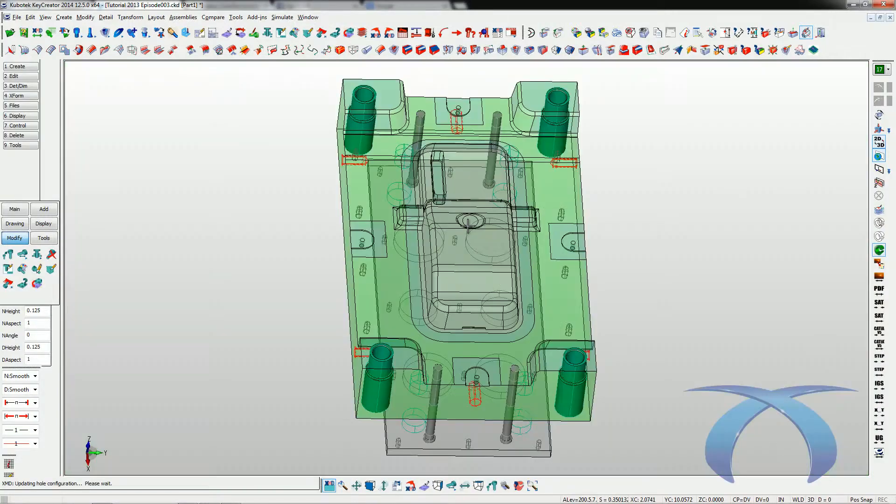
pyautogui.moveTo(467, 226); pyautogui.dragTo(315, 141, button='middle')
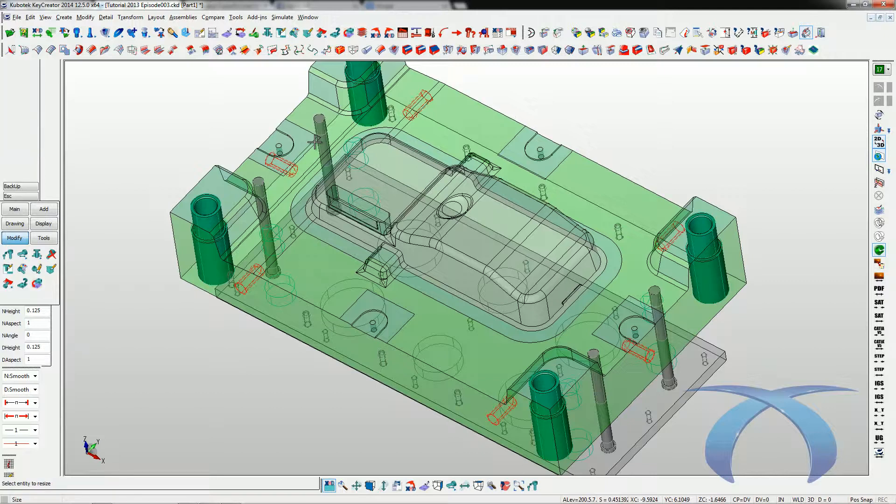
# Step: Turn the Clear Thru pin hole back on for all return pins of the type
pyautogui.click(322, 135)
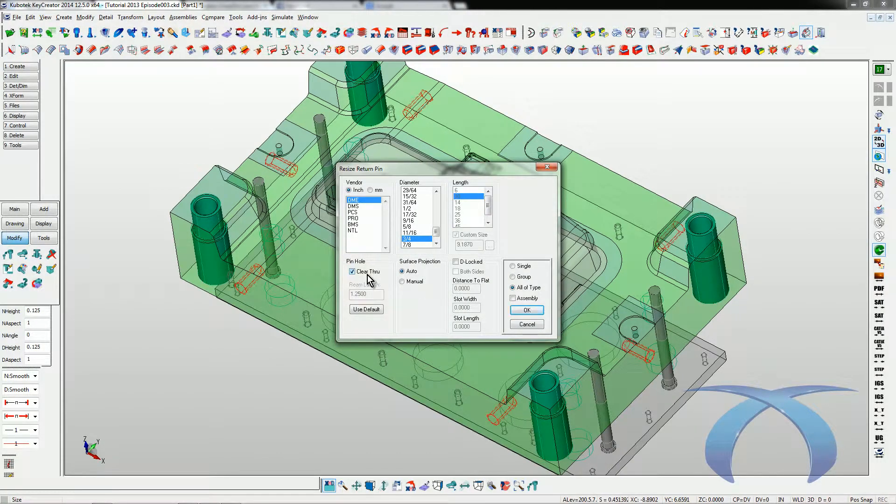
pyautogui.click(525, 311)
pyautogui.press('Escape')
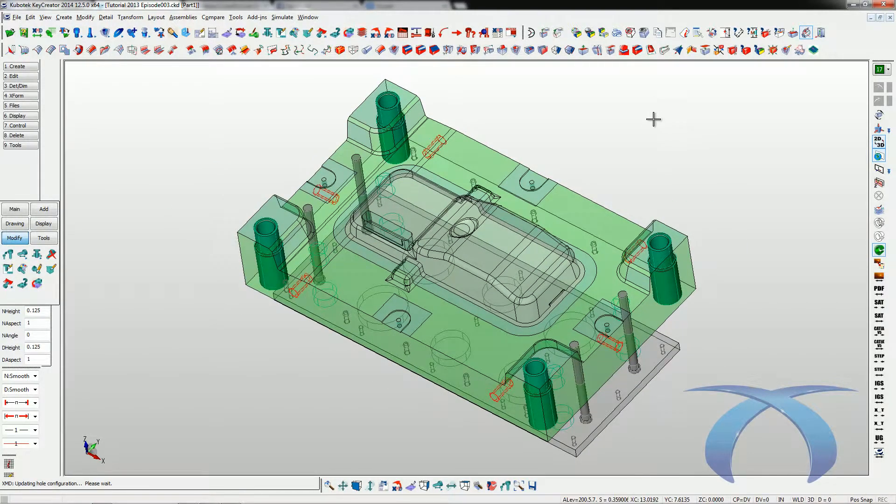
# Step: Inspect the guided ejection components in the Core Plan drawing and in Section AA
pyautogui.hotkey('alt', '1')
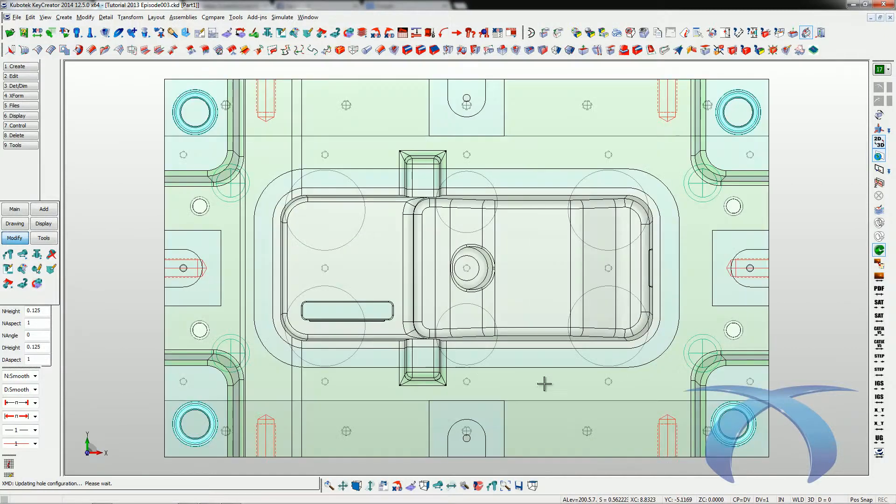
pyautogui.hotkey('ctrl', 'd')
pyautogui.doubleClick(415, 200)
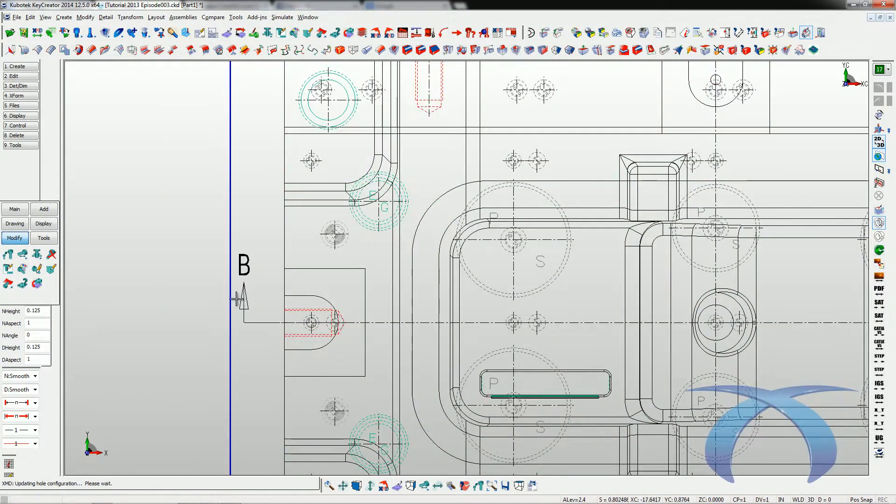
pyautogui.hotkey('alt', 'w')
pyautogui.moveTo(272, 164); pyautogui.dragTo(529, 374)
pyautogui.hotkey('ctrl', 'd')
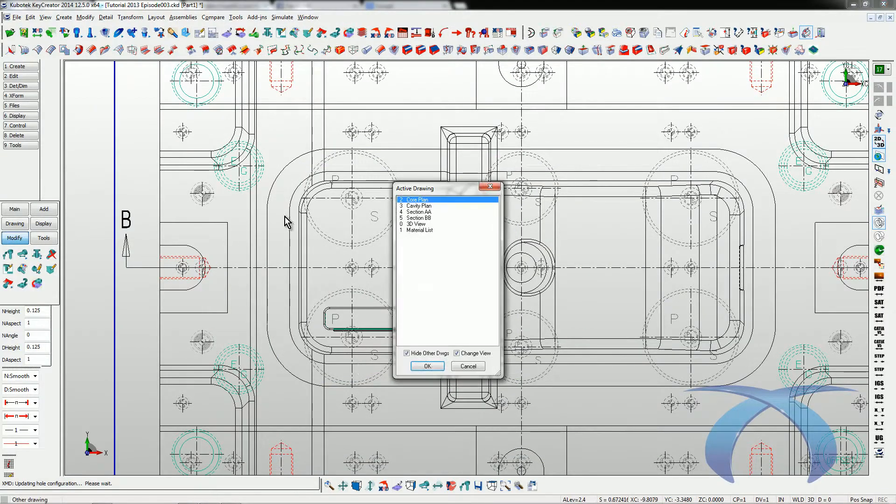
pyautogui.doubleClick(413, 219)
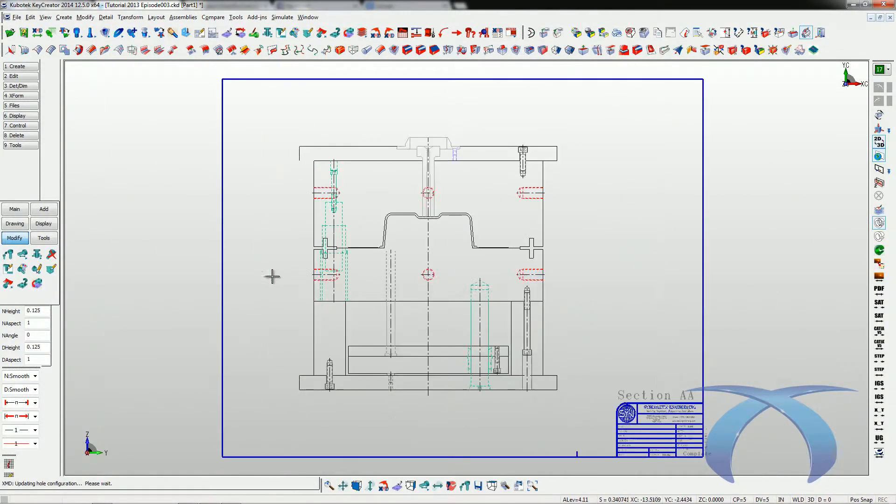
pyautogui.hotkey('alt', 'w')
pyautogui.moveTo(290, 136); pyautogui.dragTo(574, 355)
pyautogui.moveTo(350, 138); pyautogui.dragTo(689, 445)
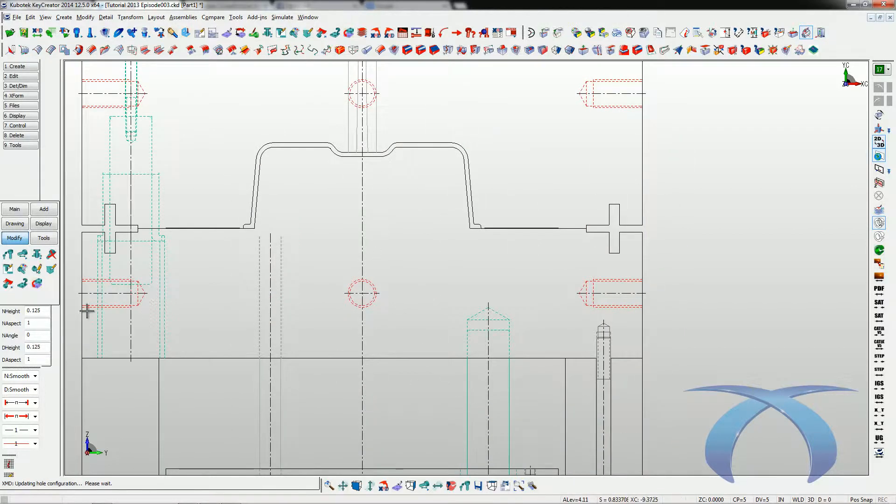
# Step: Change the component geometry of all guided ejection components to blue, colour 8, from Section AA
pyautogui.click(22, 268)
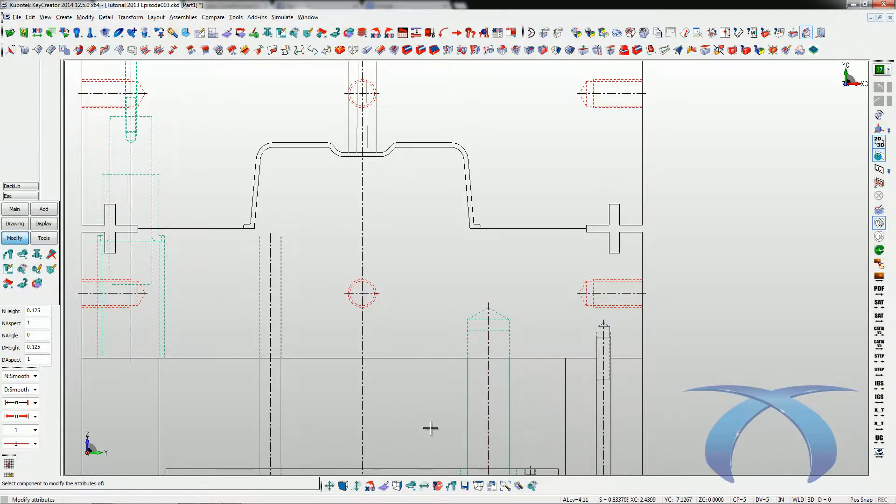
pyautogui.click(471, 433)
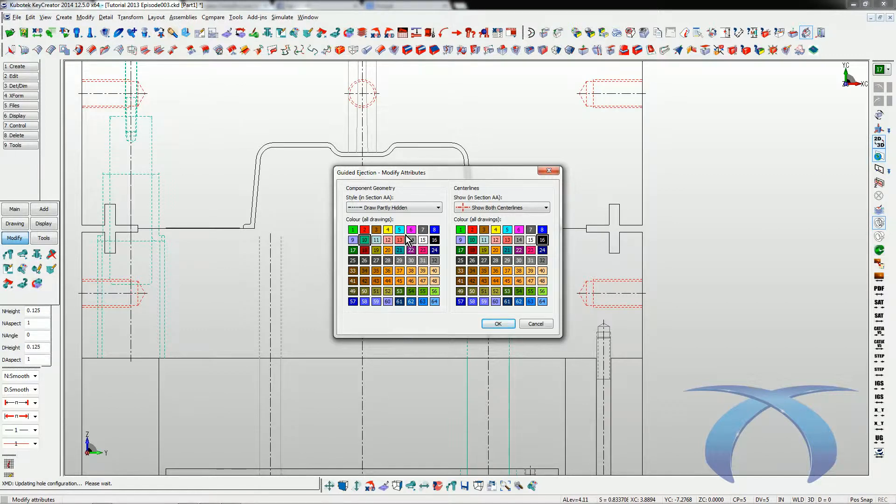
pyautogui.click(434, 230)
pyautogui.click(500, 323)
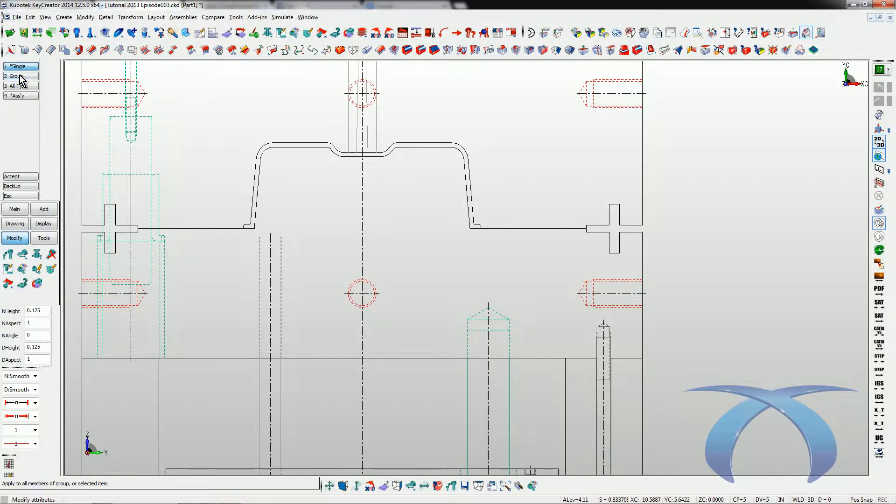
pyautogui.click(19, 95)
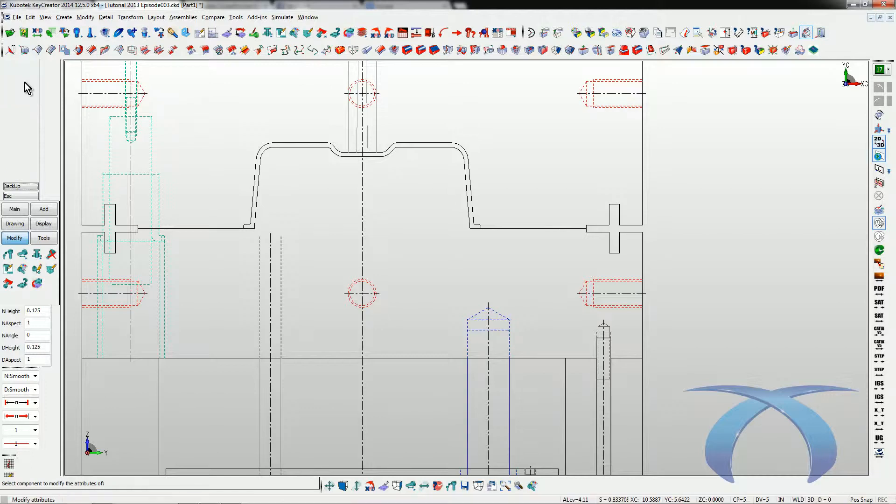
# Step: Open the Core Plan drawing to check the colour of the guided ejection components
pyautogui.click(488, 404)
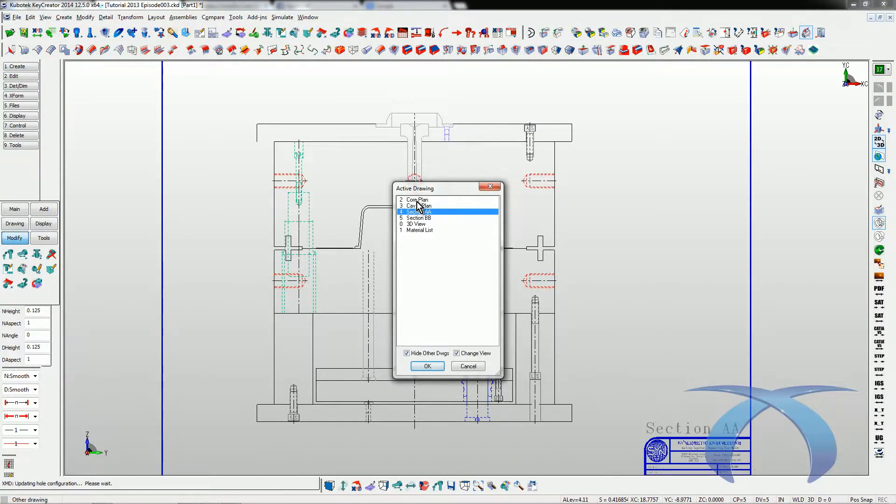
pyautogui.doubleClick(417, 206)
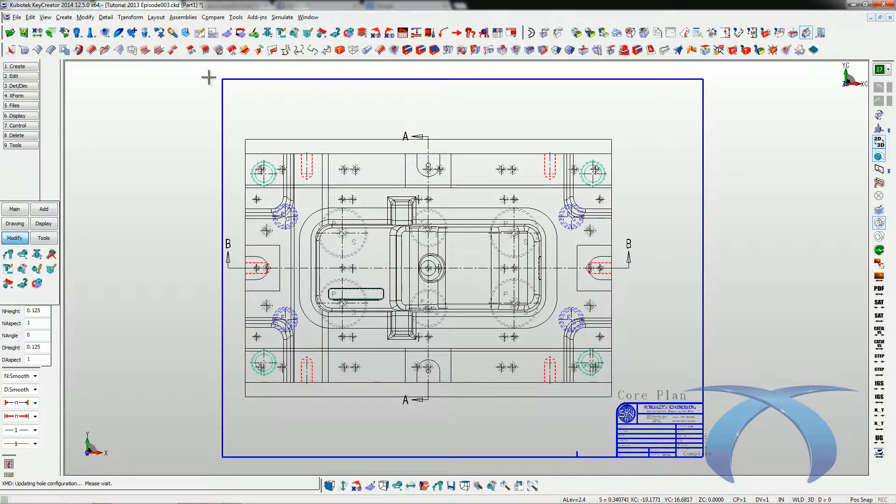
pyautogui.hotkey('alt', 'w')
pyautogui.moveTo(213, 106)
pyautogui.mouseDown()
pyautogui.moveTo(716, 238)
pyautogui.moveTo(715, 418)
pyautogui.mouseUp()
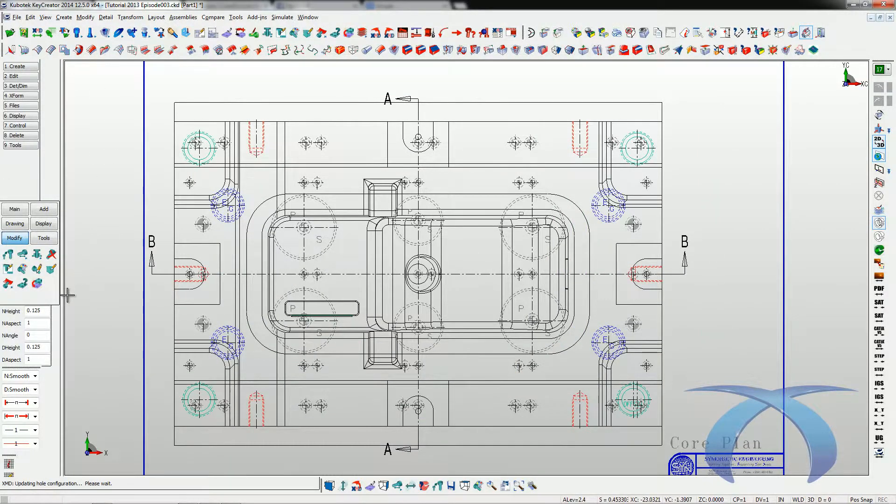
# Step: Open the title block for editing and enter 1 CAVITY INJ MOLD as tool description and 0.006 as shrinkage
pyautogui.click(7, 275)
pyautogui.moveTo(200, 127); pyautogui.dragTo(333, 118)
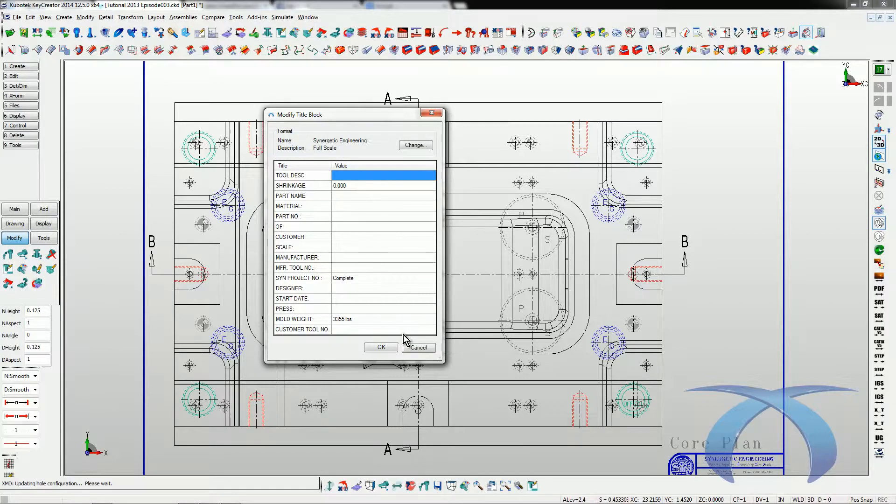
pyautogui.press('capslock')
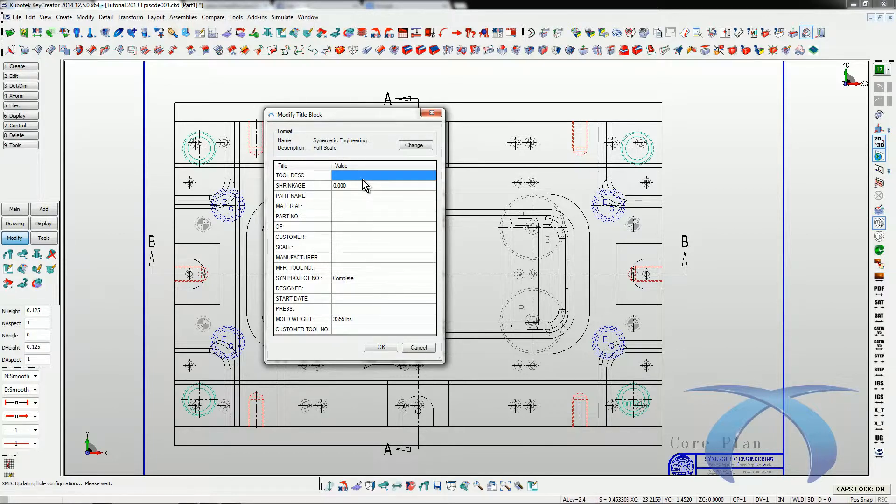
pyautogui.write('1 C')
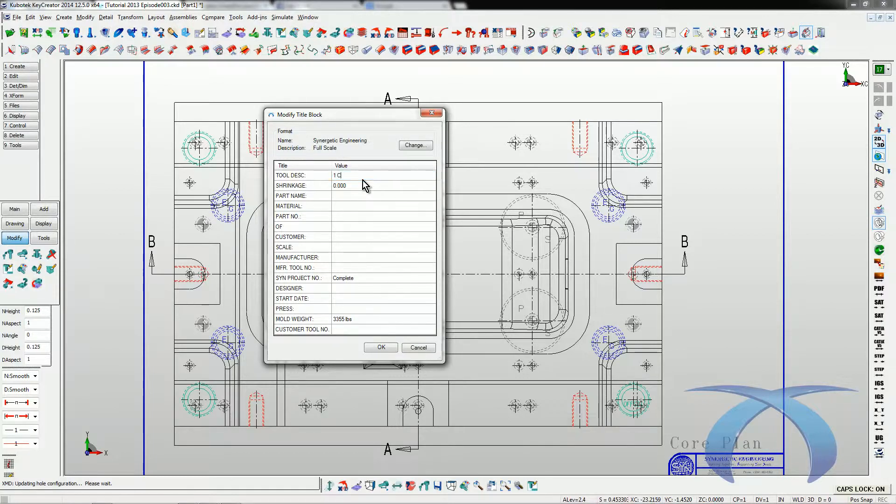
pyautogui.write('AVITY INJ MOL')
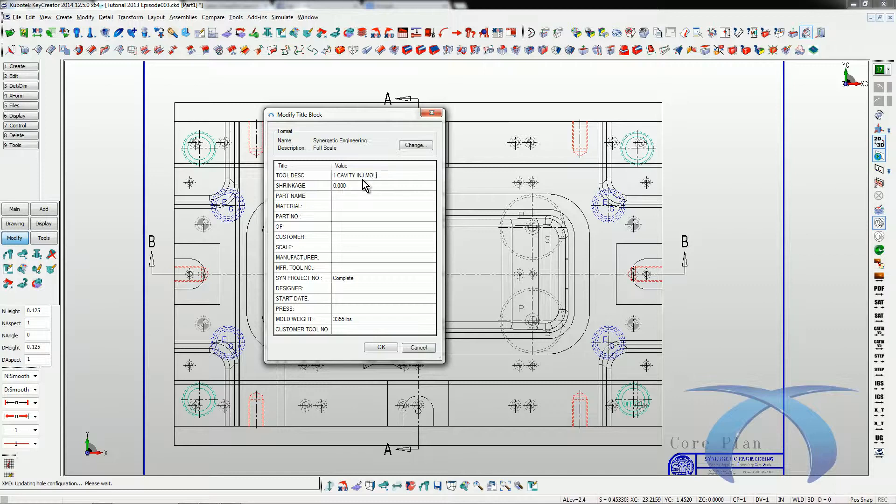
pyautogui.write('D')
pyautogui.click(382, 187)
pyautogui.write('0.00')
# Step: Set the title block's part name to HOUSING and its material to PP
pyautogui.click(372, 199)
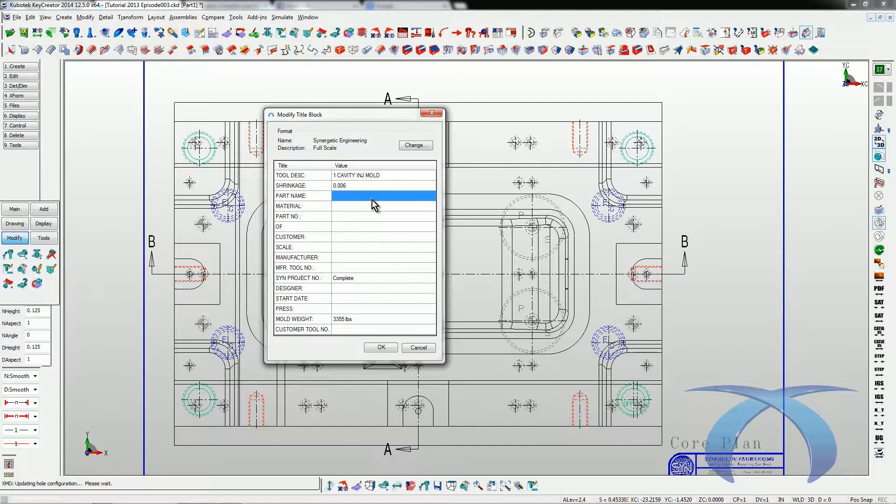
pyautogui.write('HOUSING')
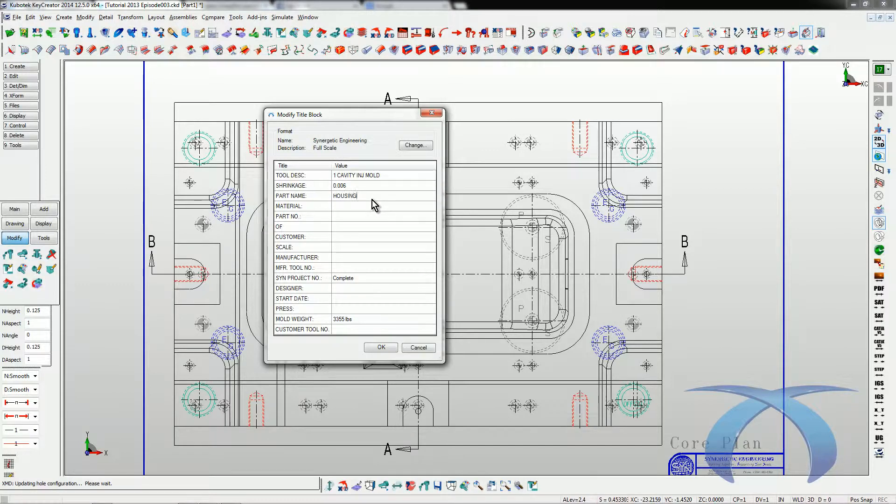
pyautogui.press('Return')
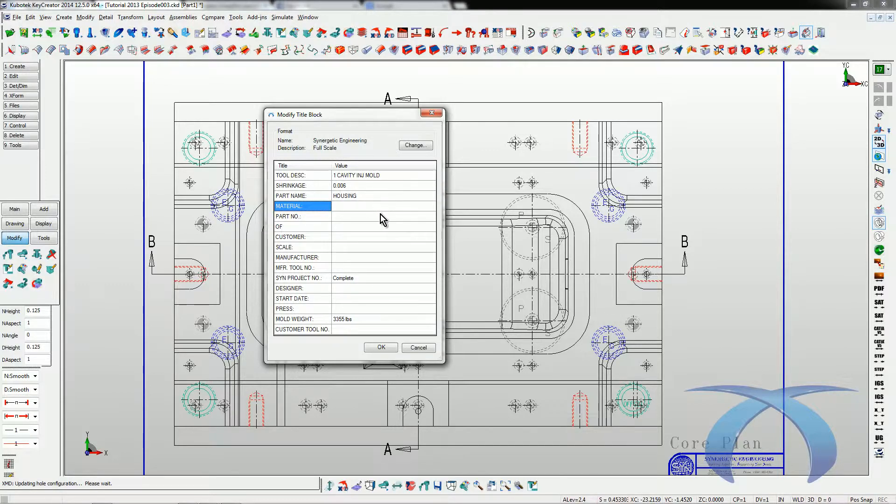
pyautogui.click(385, 208)
pyautogui.write('PP')
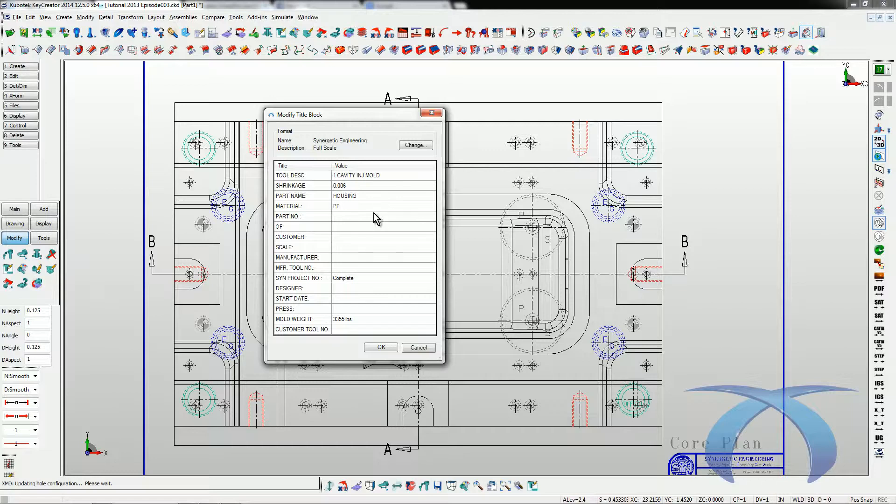
# Step: Fill in the title block's part number 101, OF value 10, customer XMD CUSTOMER and scale FULL
pyautogui.click(355, 215)
pyautogui.write('101')
pyautogui.click(353, 229)
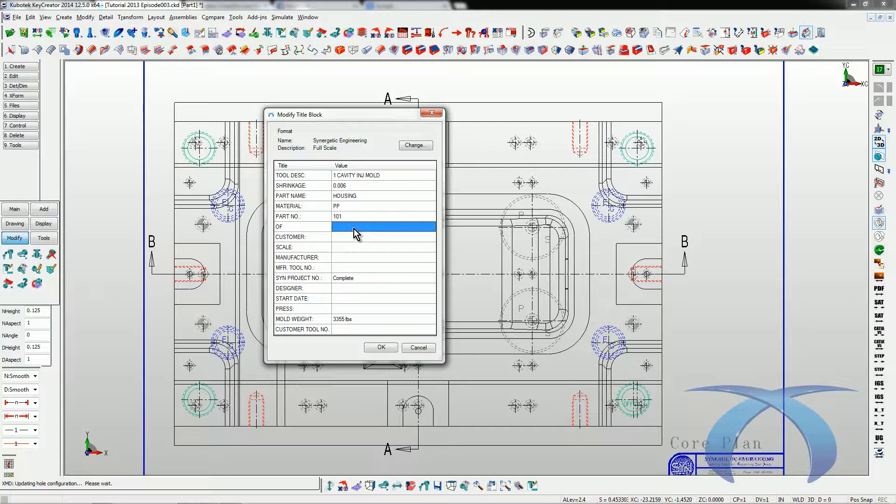
pyautogui.write('10')
pyautogui.click(339, 237)
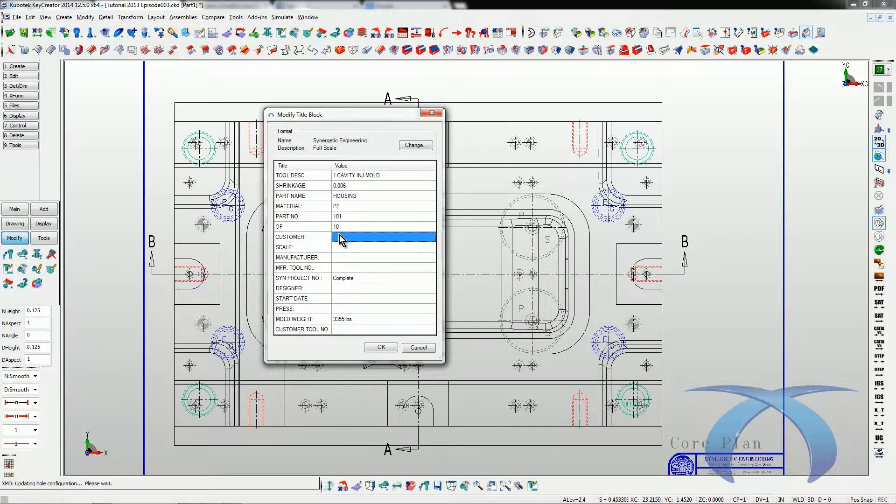
pyautogui.write('XMD,CUSTOMER')
pyautogui.click(373, 248)
pyautogui.write('FULL')
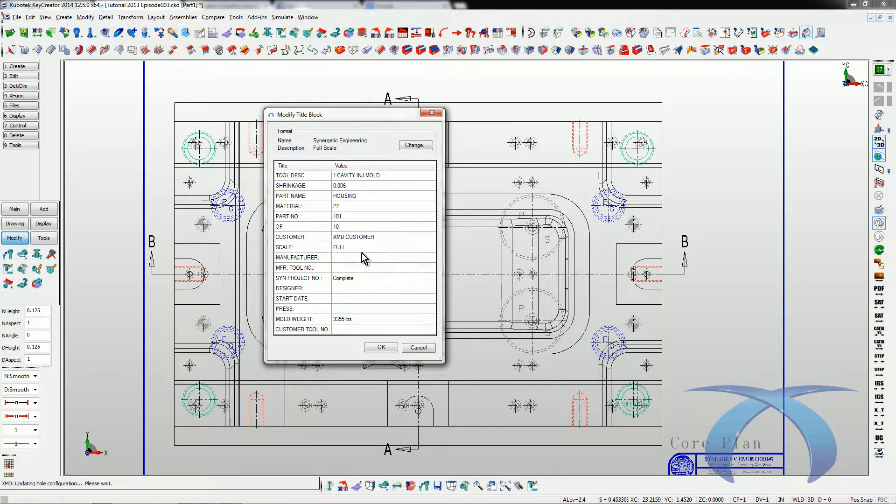
# Step: Enter manufacturer SYNERGETIC, manufacturer tool number 101, SYN project number 101 and designer SYN in the title block
pyautogui.click(361, 257)
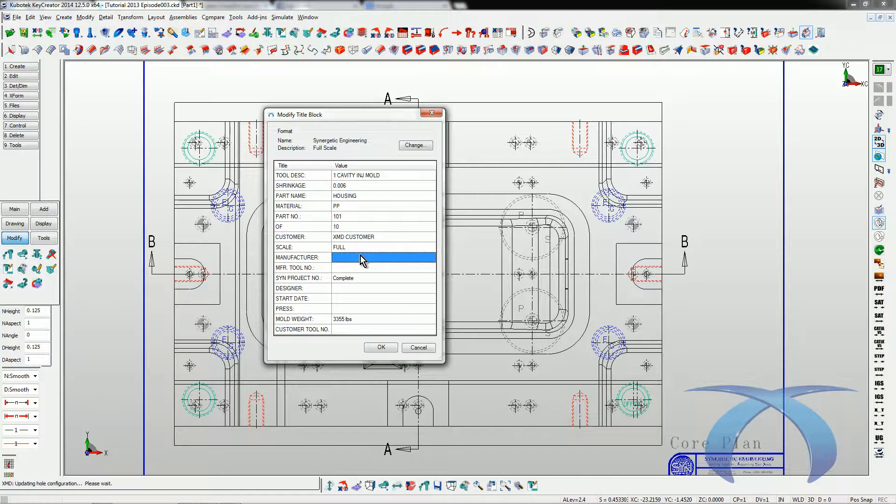
pyautogui.write('SYNERGETIC')
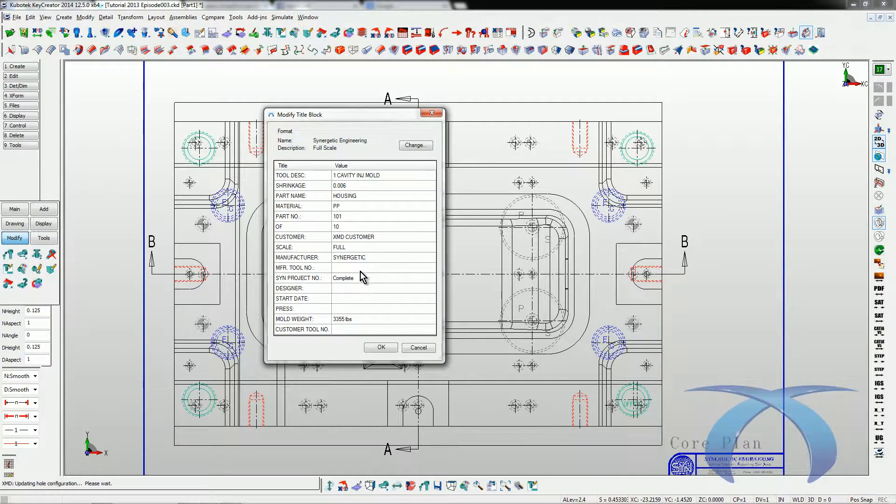
pyautogui.click(369, 268)
pyautogui.write('101')
pyautogui.click(359, 290)
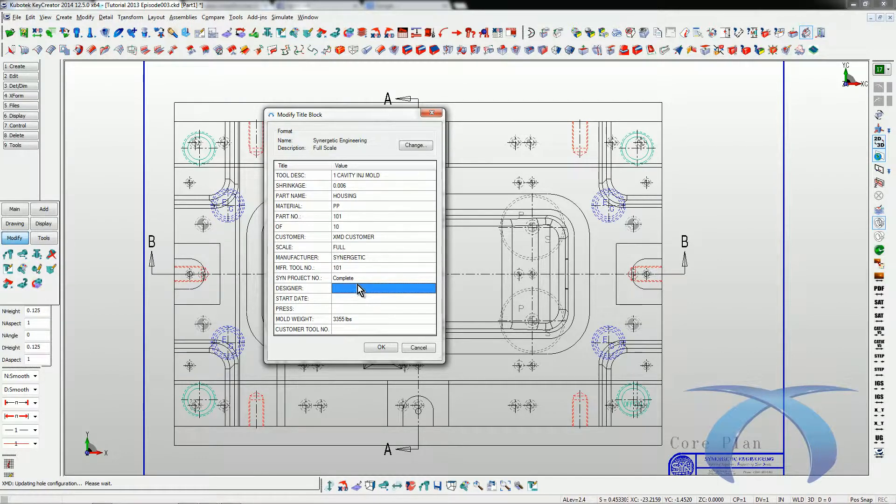
pyautogui.click(357, 281)
pyautogui.write('101')
pyautogui.click(346, 290)
pyautogui.write('SYN')
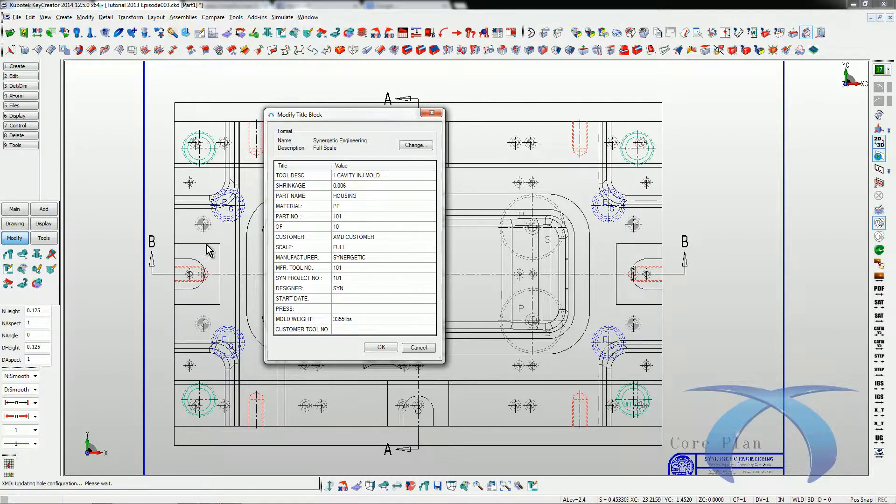
# Step: Enter start date 2013, press 700 TON and customer tool number 999, and apply the title block changes
pyautogui.click(362, 299)
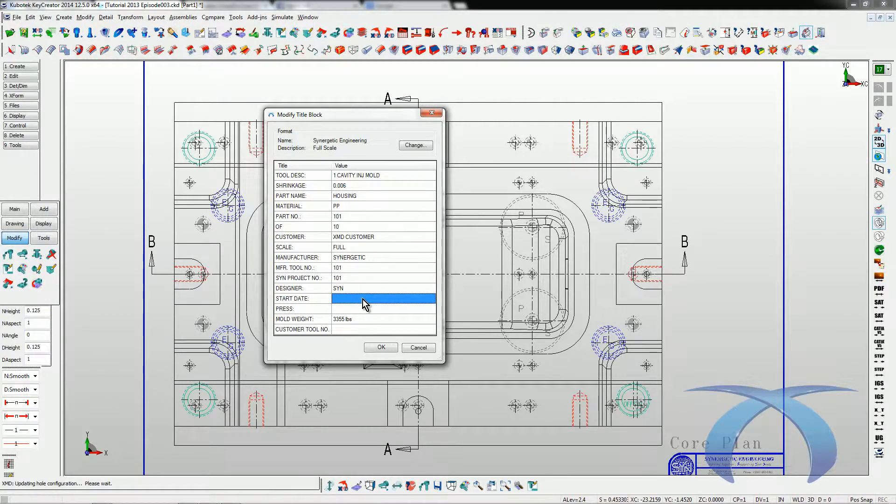
pyautogui.write('2013')
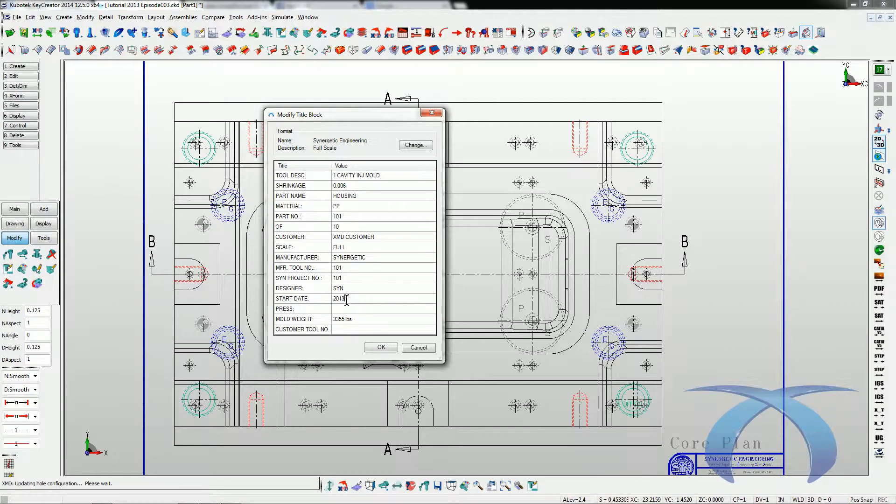
pyautogui.click(356, 314)
pyautogui.write('700 TON')
pyautogui.click(366, 333)
pyautogui.write('999')
pyautogui.click(380, 311)
pyautogui.click(382, 347)
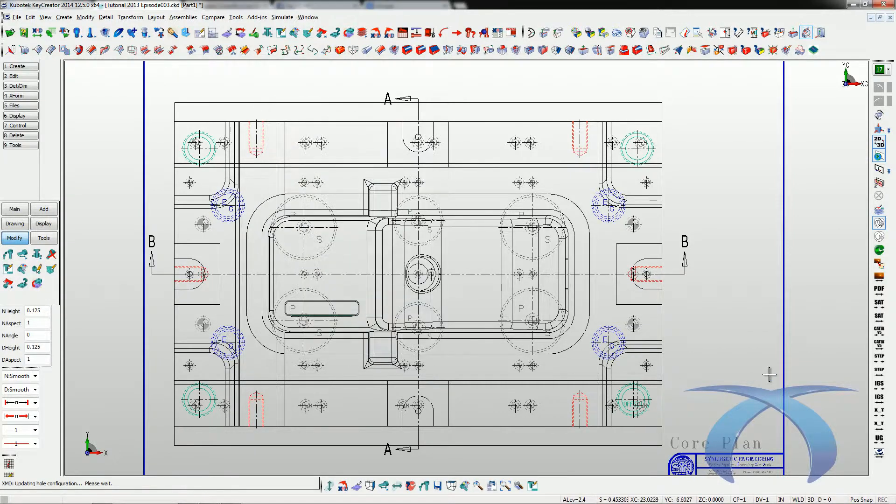
# Step: Check the entries in the Core Plan drawing's title block up close
pyautogui.scroll(4, 721, 463)
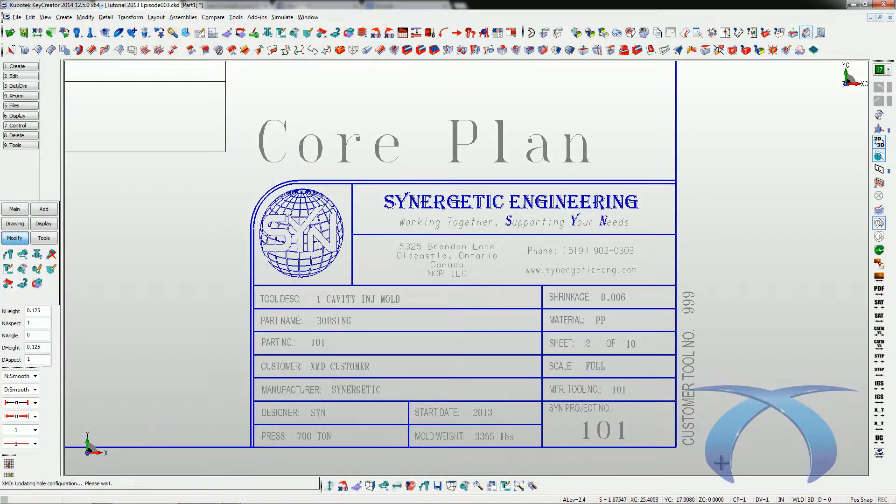
pyautogui.hotkey('alt', 'w')
pyautogui.moveTo(224, 115); pyautogui.dragTo(743, 475)
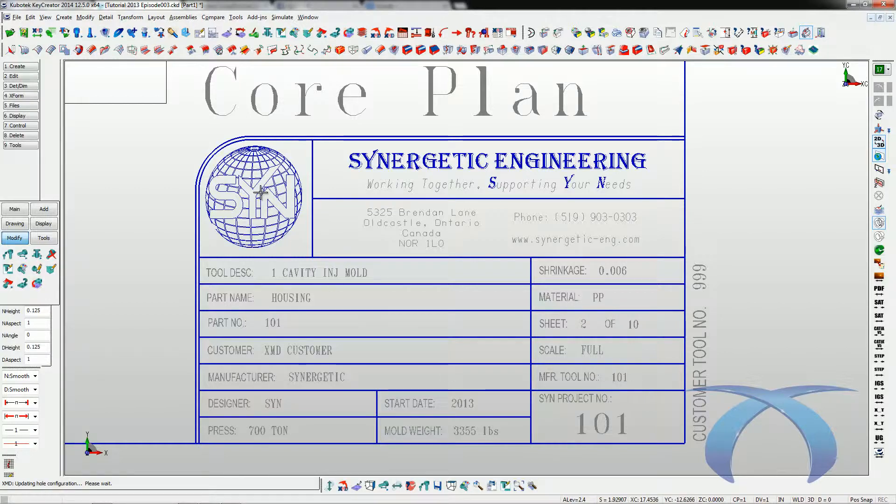
# Step: Open the Cavity Plan drawing and check that its title block carries the same entries
pyautogui.hotkey('ctrl', 'd')
pyautogui.click(417, 205)
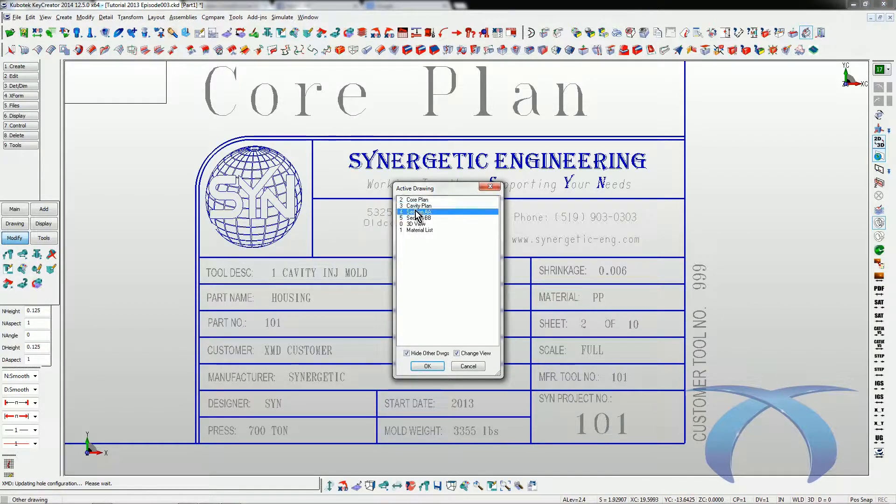
pyautogui.doubleClick(417, 208)
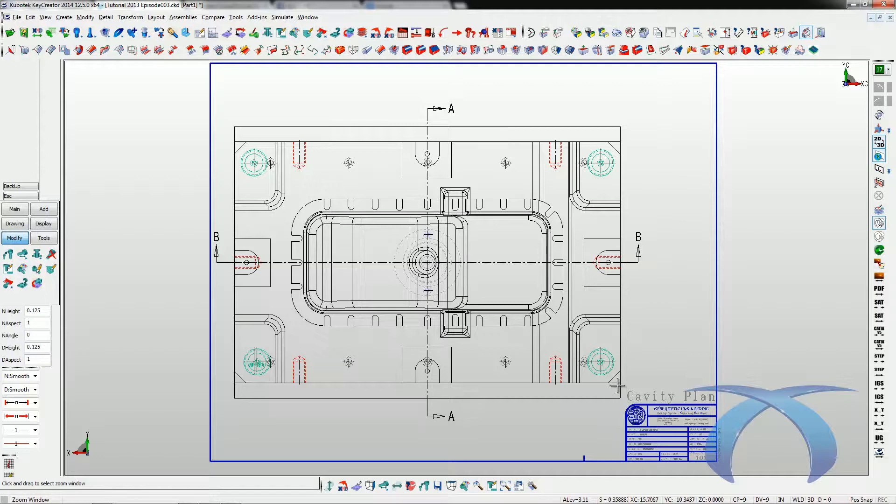
pyautogui.scroll(5, 724, 469)
pyautogui.hotkey('alt', 'w')
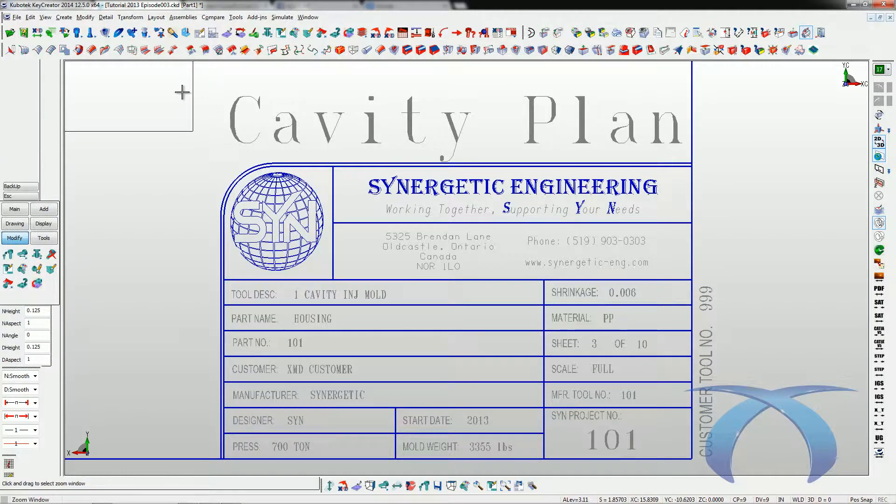
pyautogui.moveTo(202, 90); pyautogui.dragTo(731, 470)
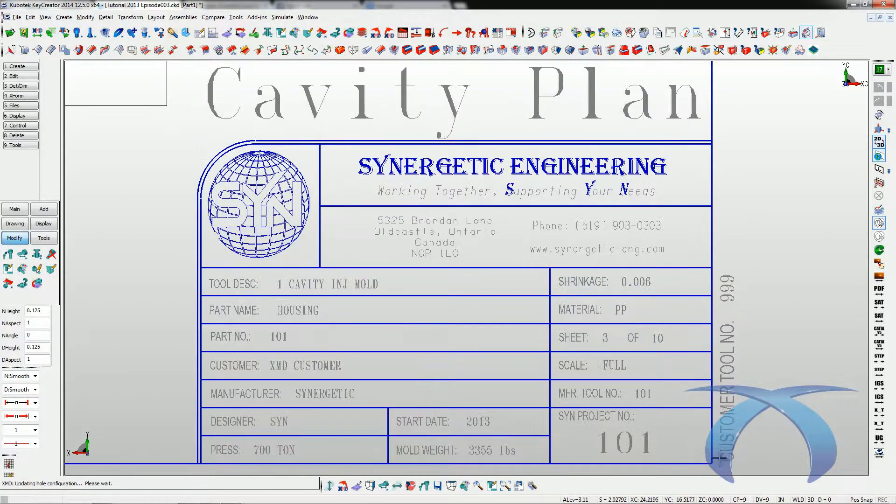